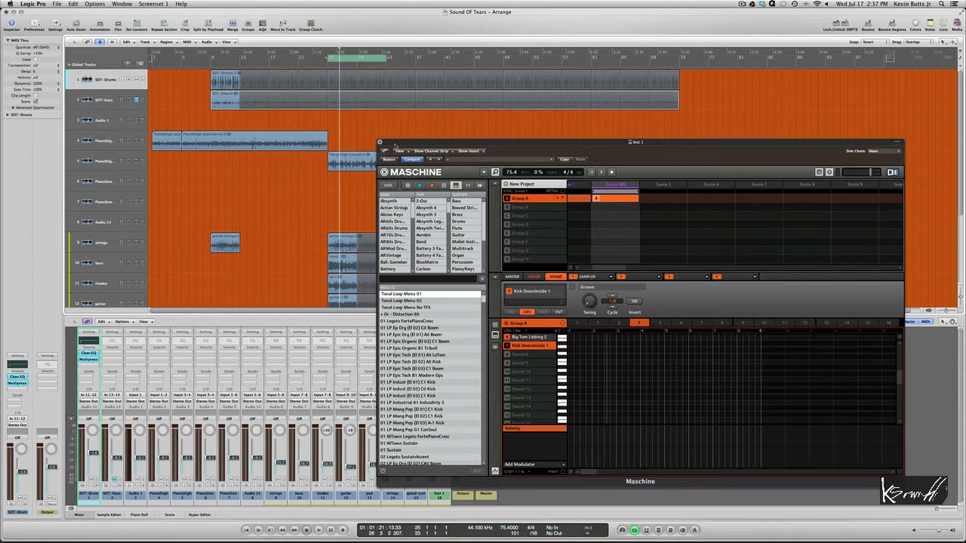
- Play the Sound Of Tears project and close the Maschine plug-in window
key("space")
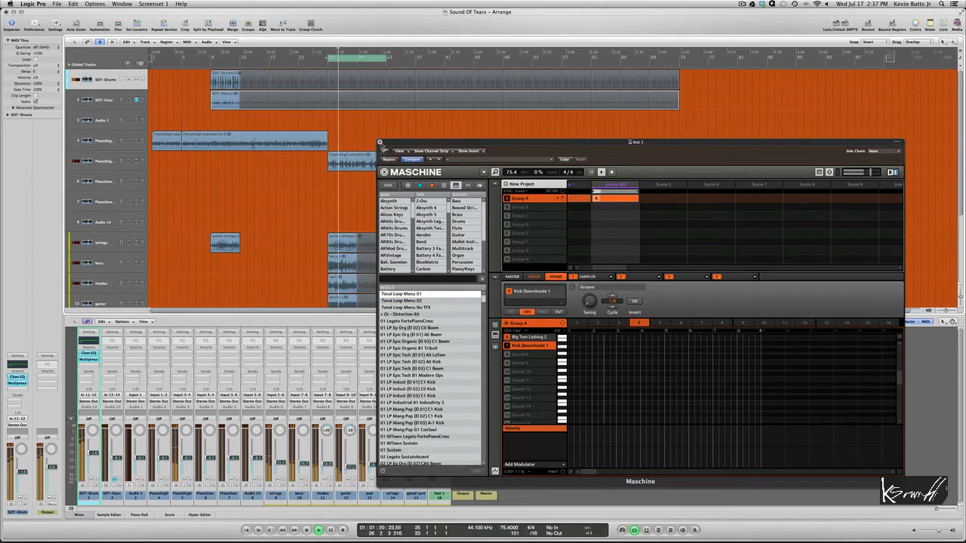
left_click(379, 141)
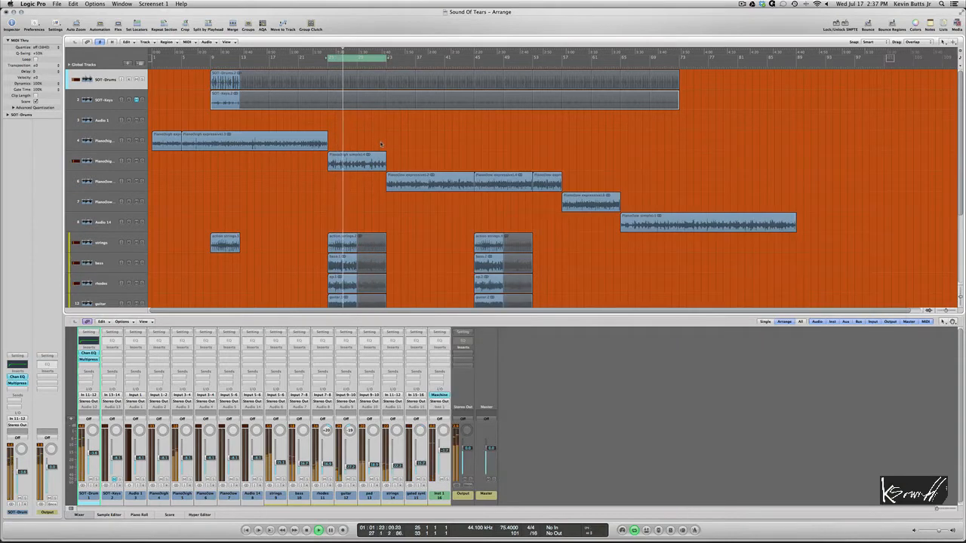
scroll(387, 171, "down", 5)
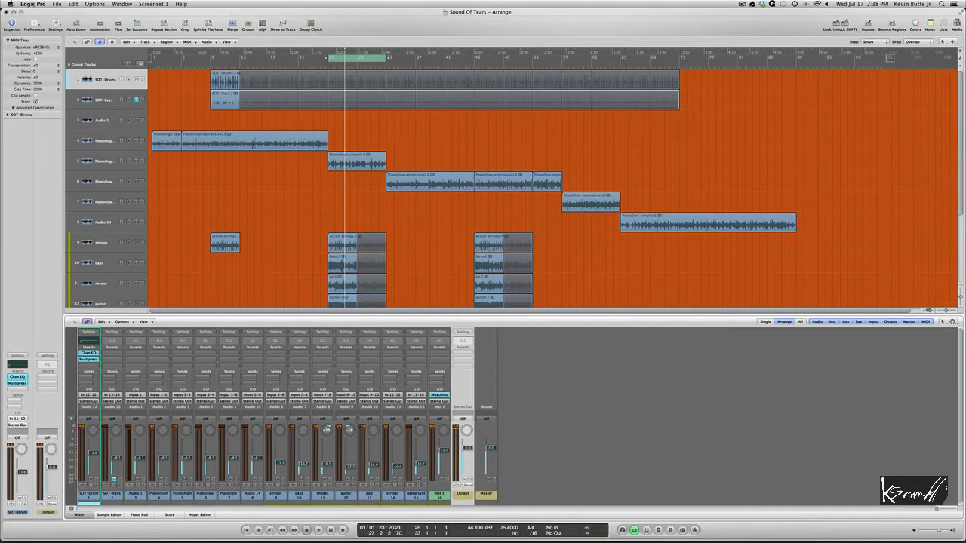
- Quit Logic Pro without saving the changes to Sound Of Tears
left_click(32, 4)
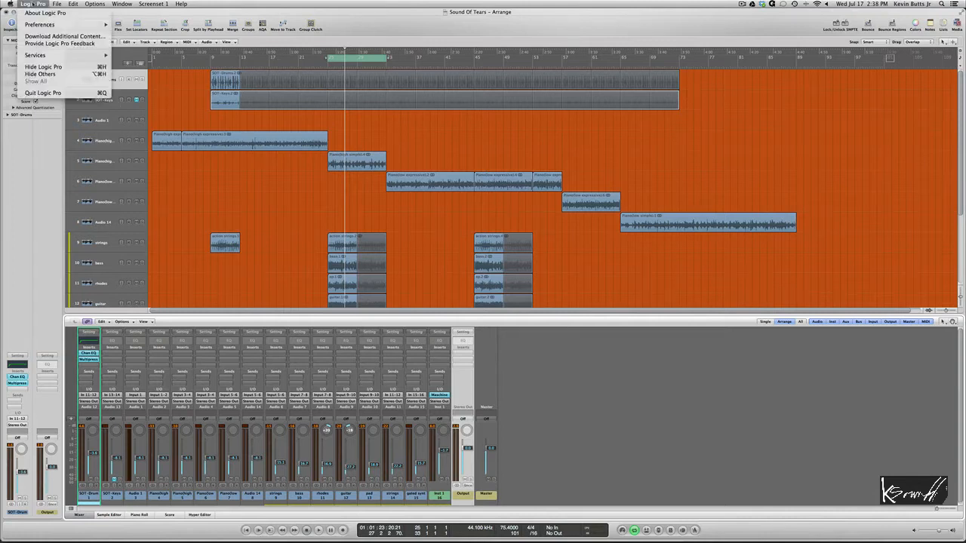
left_click(58, 93)
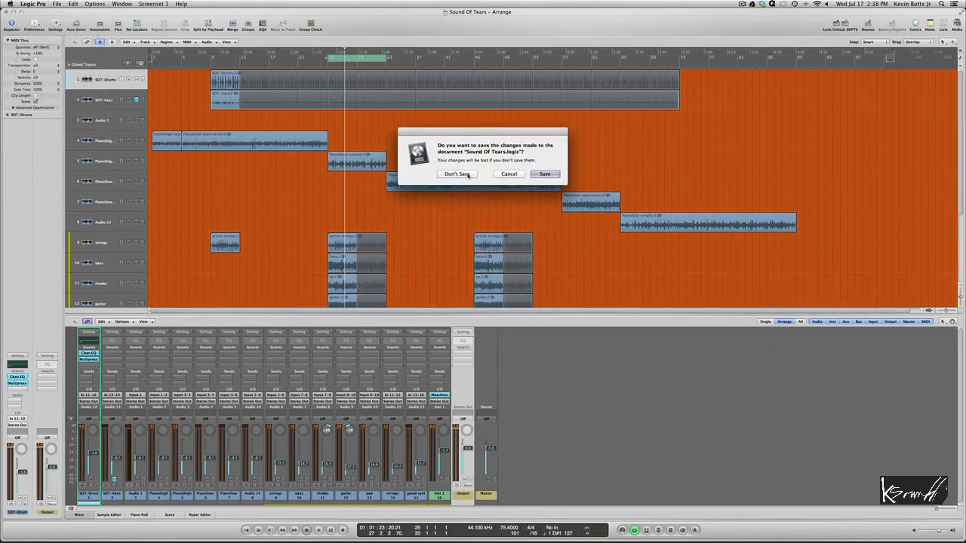
left_click(468, 174)
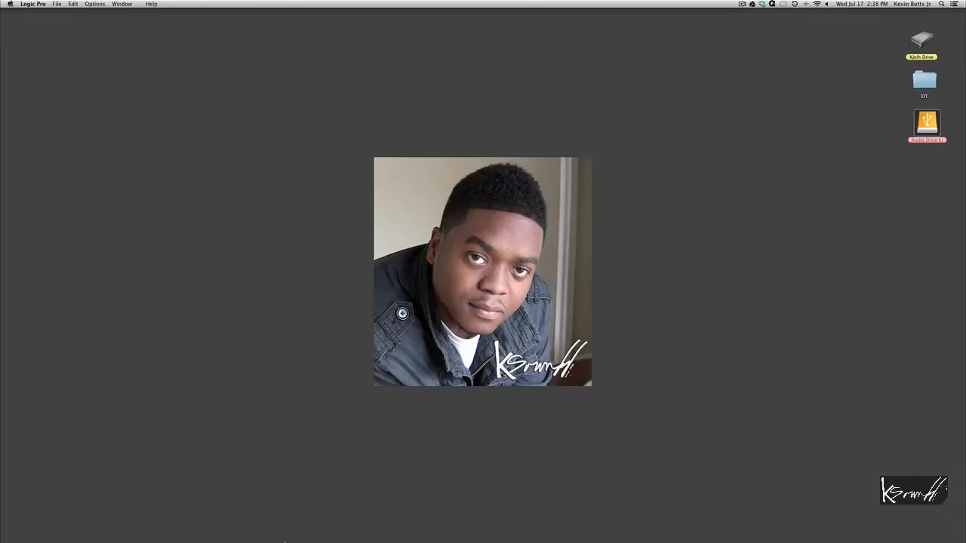
- Launch Logic Pro X and open the recent Sound Of Tears project
mouse_move(284, 537)
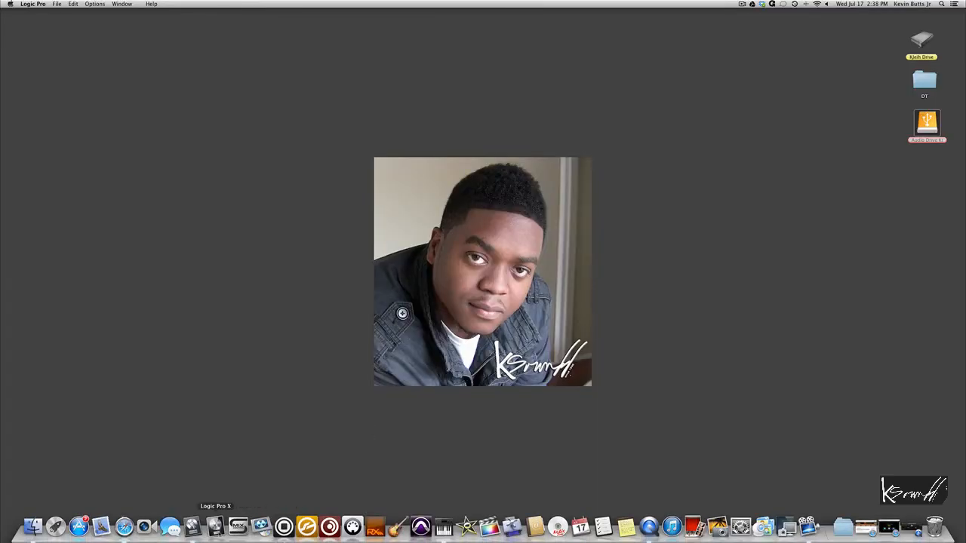
left_click(216, 526)
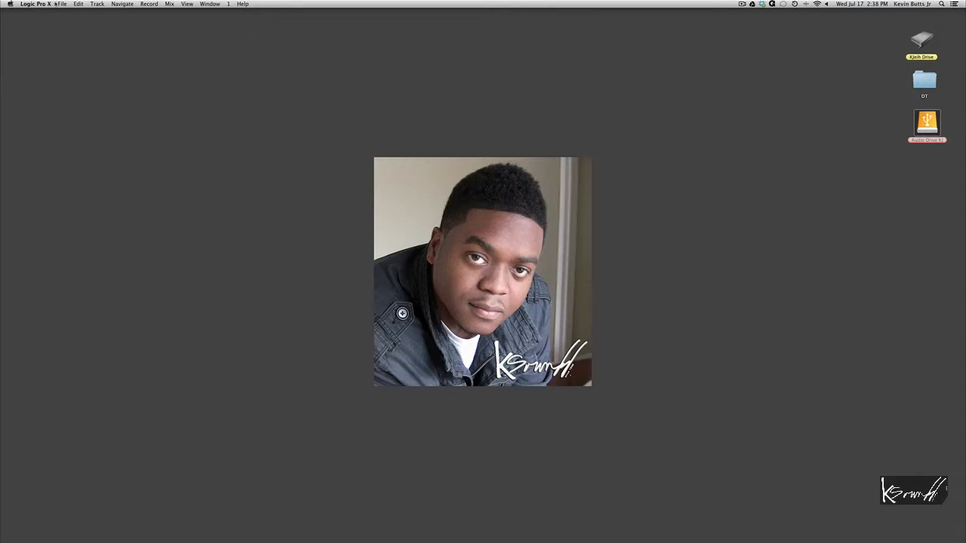
left_click(64, 4)
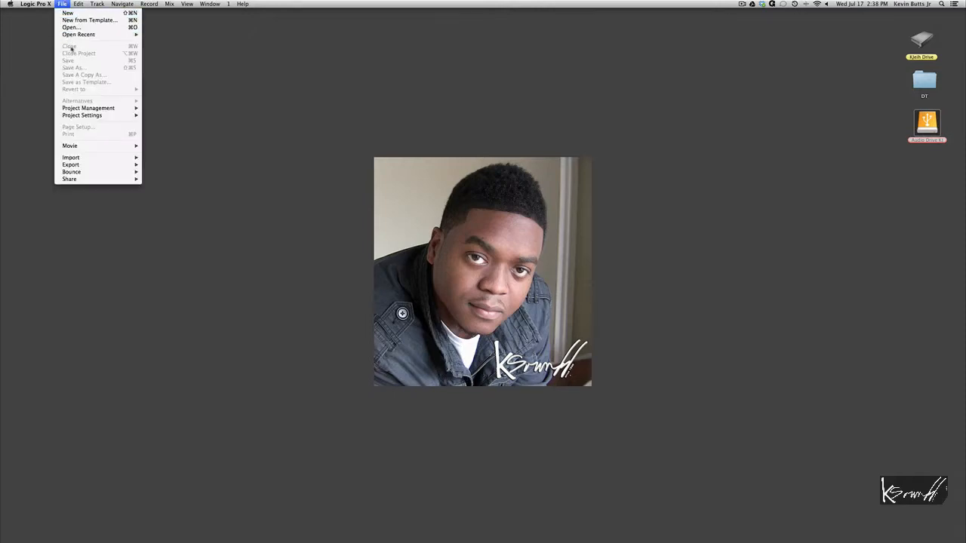
mouse_move(83, 35)
left_click(162, 35)
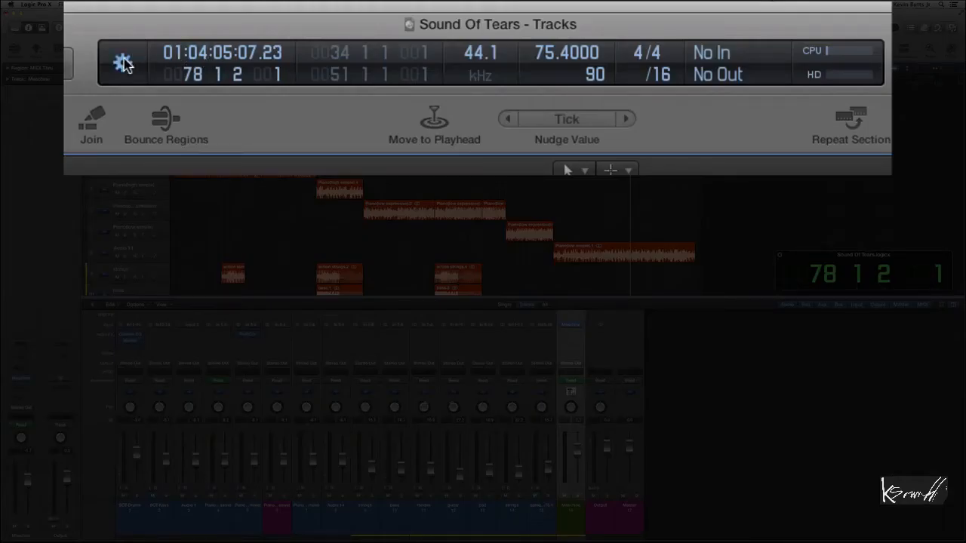
- Cycle the transport display through Beats & Project, Beats & Time, Beats and Time, ending on the Custom mode
left_click(345, 27)
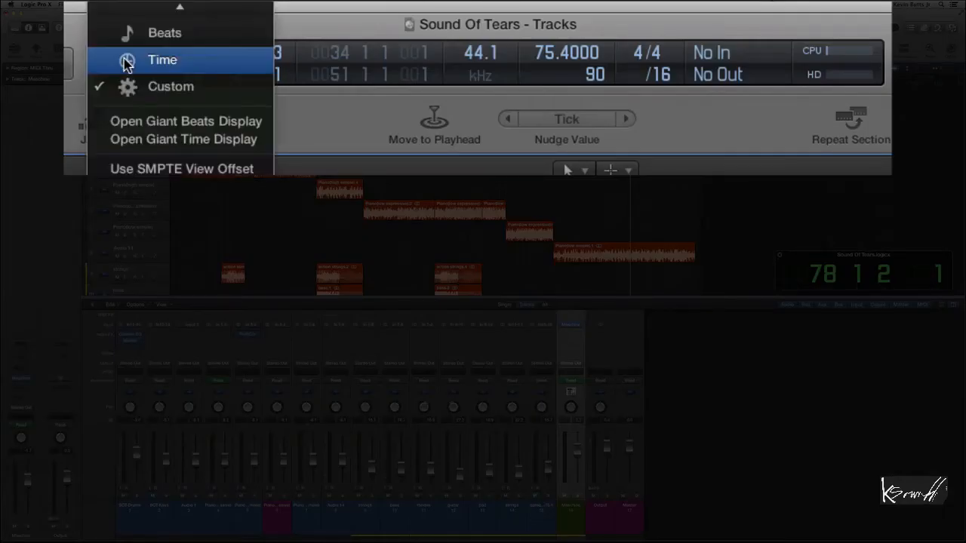
scroll(143, 90, "up", 2)
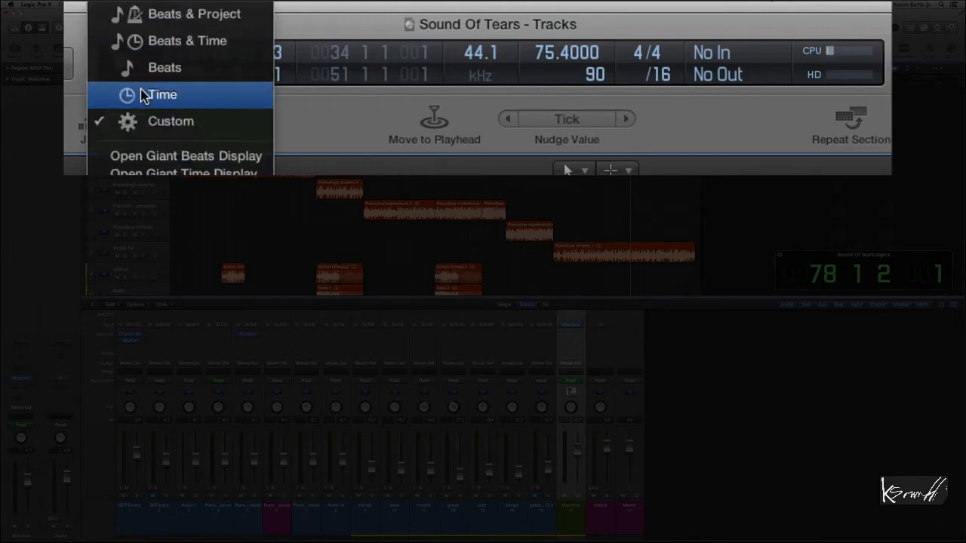
left_click(147, 16)
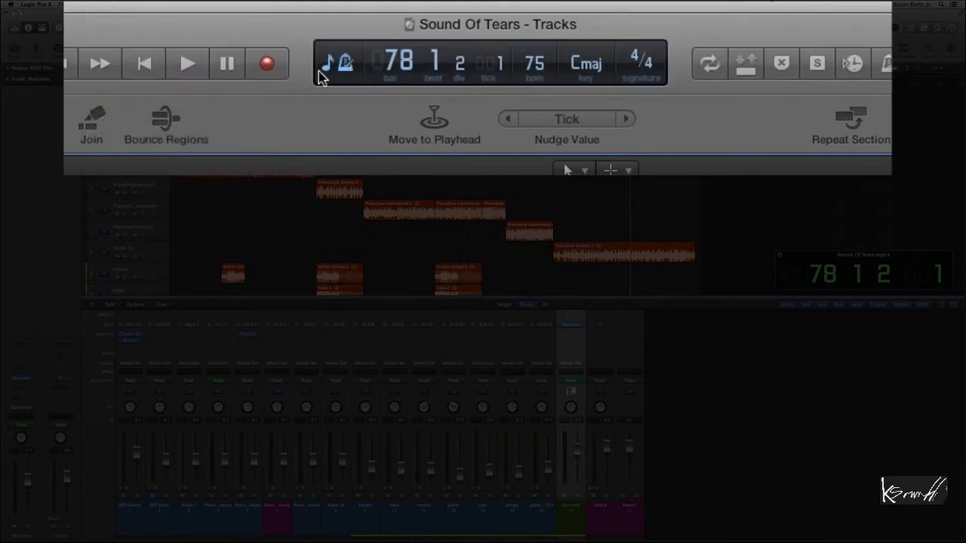
left_click(329, 65)
left_click(340, 115)
left_click(329, 65)
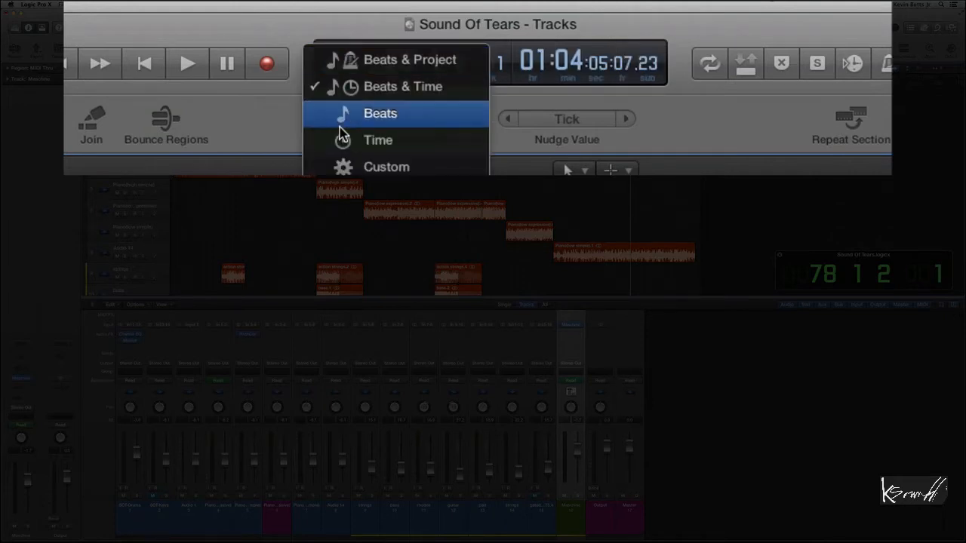
left_click(343, 119)
left_click(339, 69)
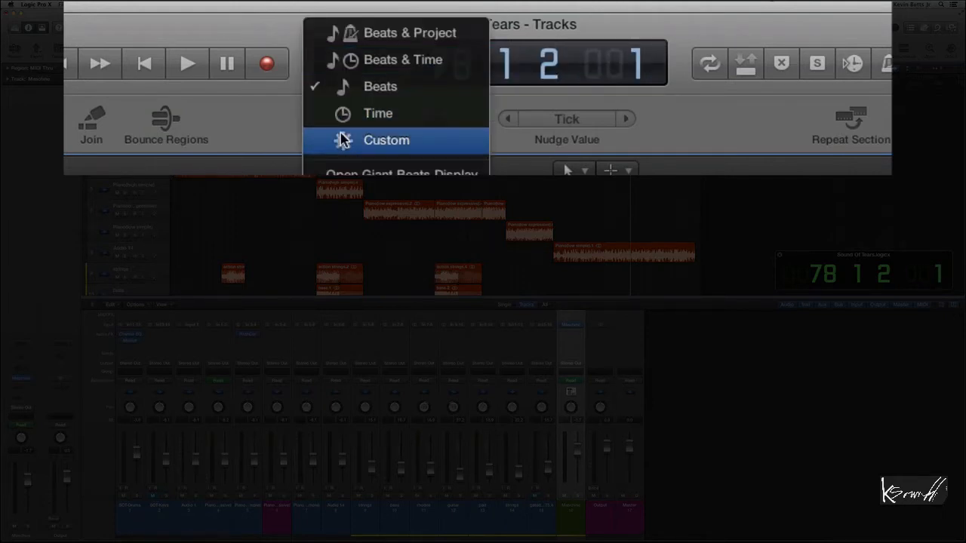
left_click(343, 114)
left_click(338, 71)
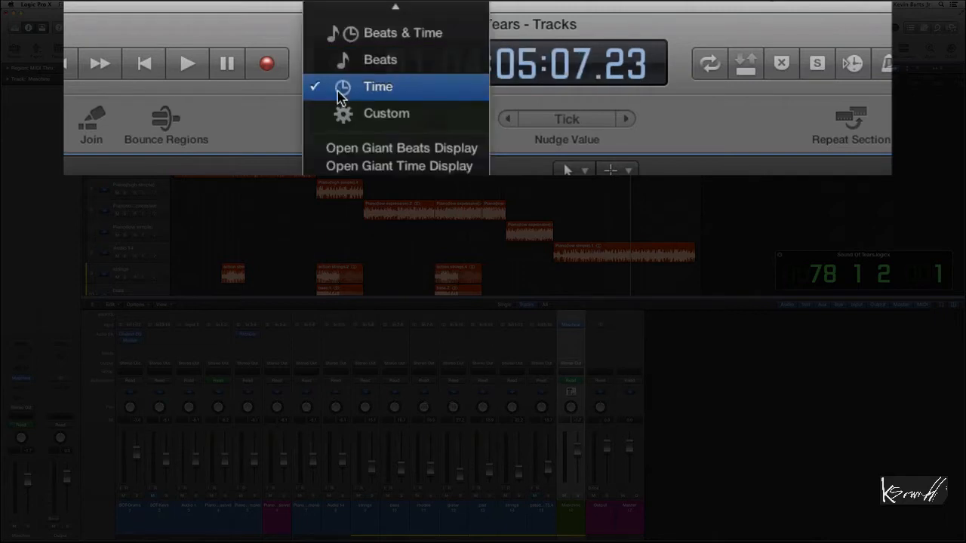
left_click(336, 113)
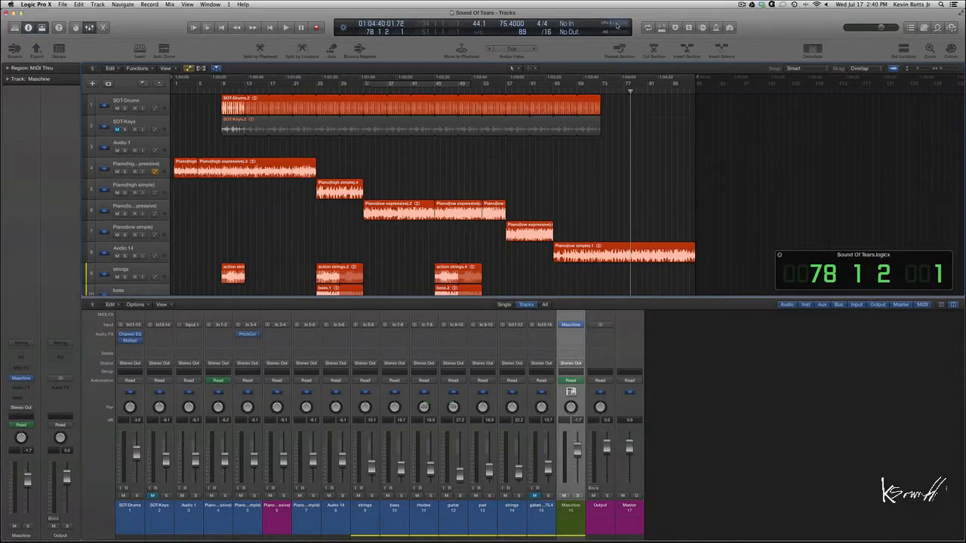
- Bring up the enlarged CPU/HD load meter and close it again
left_click(843, 61)
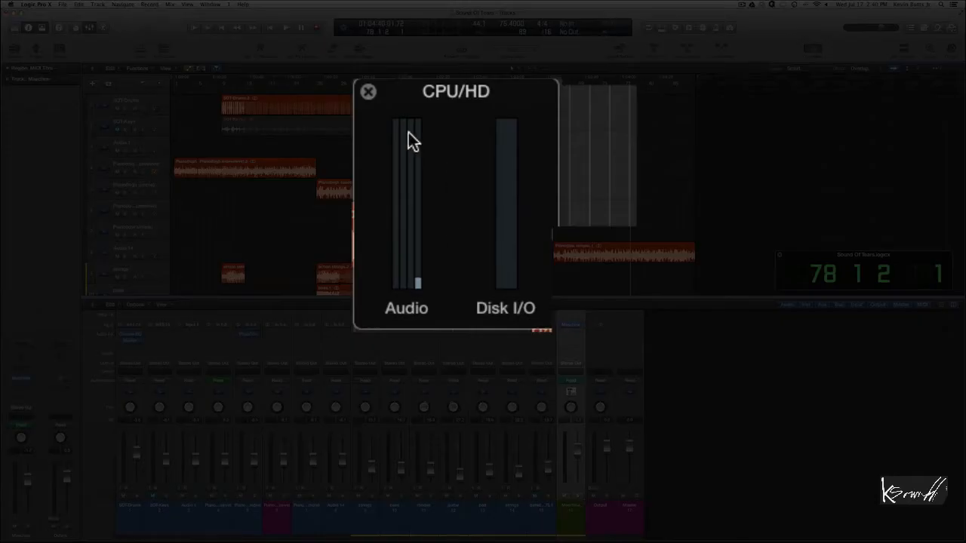
left_click(368, 92)
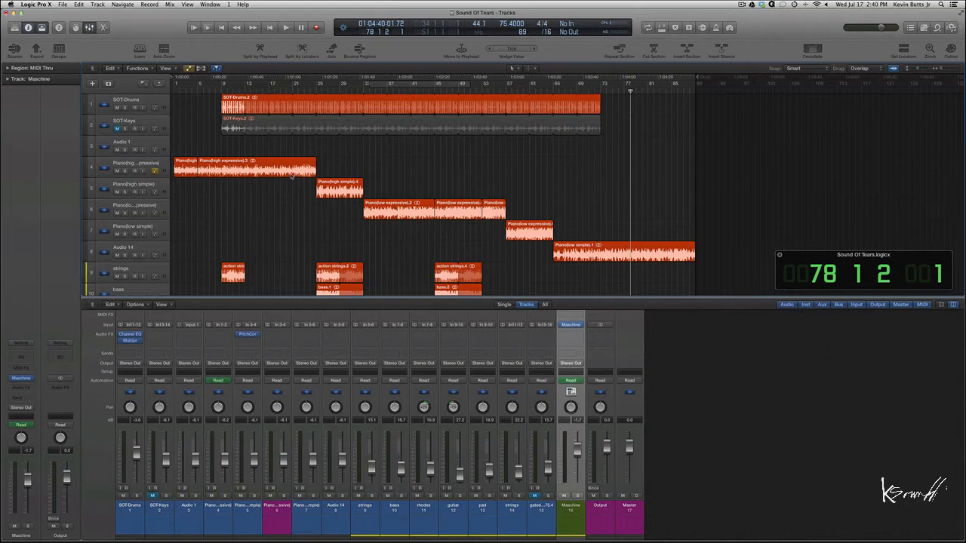
- Look over all tracks of the arrangement, from SOT-Drums down to the Maschine instrument track
scroll(291, 176, "down", 5)
scroll(291, 176, "up", 5)
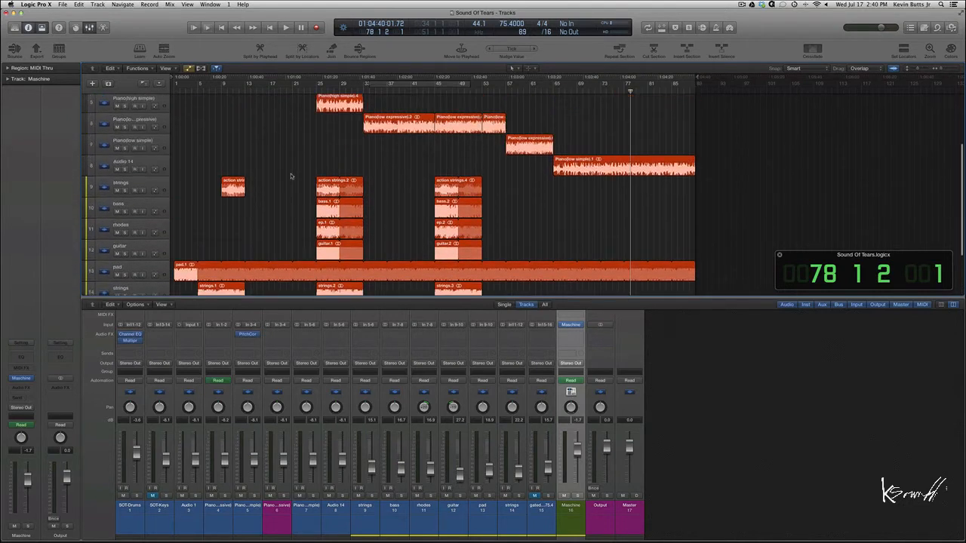
scroll(292, 176, "up", 2)
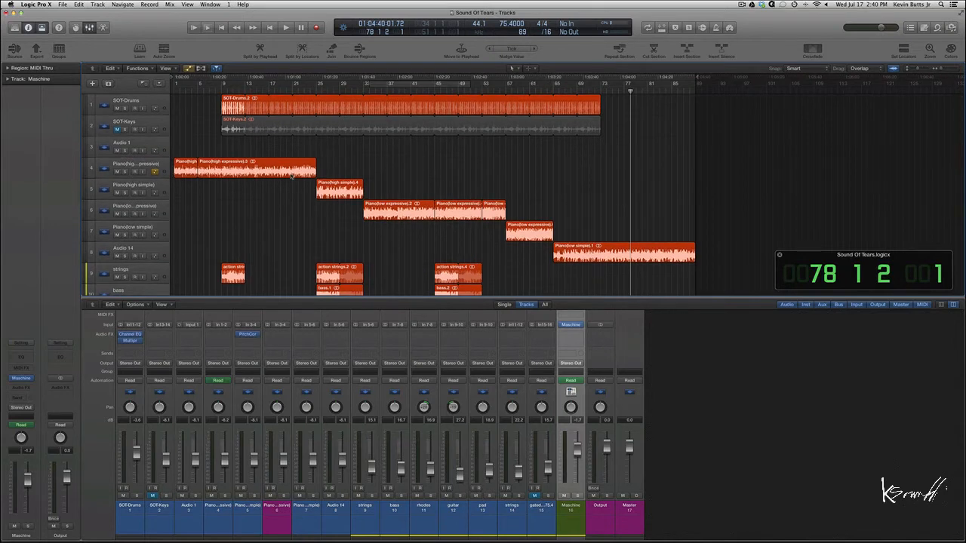
scroll(313, 183, "down", 5)
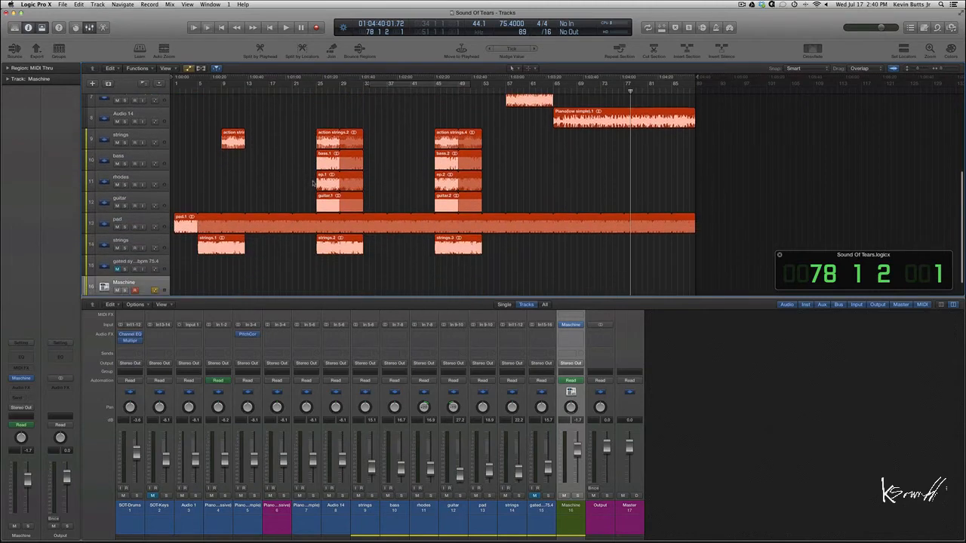
scroll(313, 182, "up", 5)
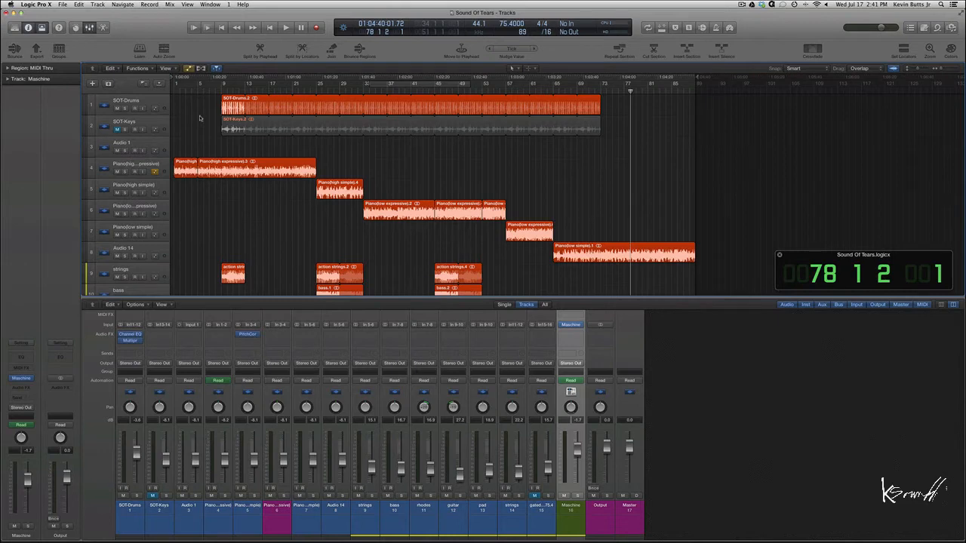
scroll(201, 120, "down", 3)
scroll(201, 119, "down", 4)
scroll(201, 118, "up", 7)
- Open the SOT-Drums.2 region in the audio track editor, inspect its waveform along the timeline, and deselect the region
left_click(304, 109)
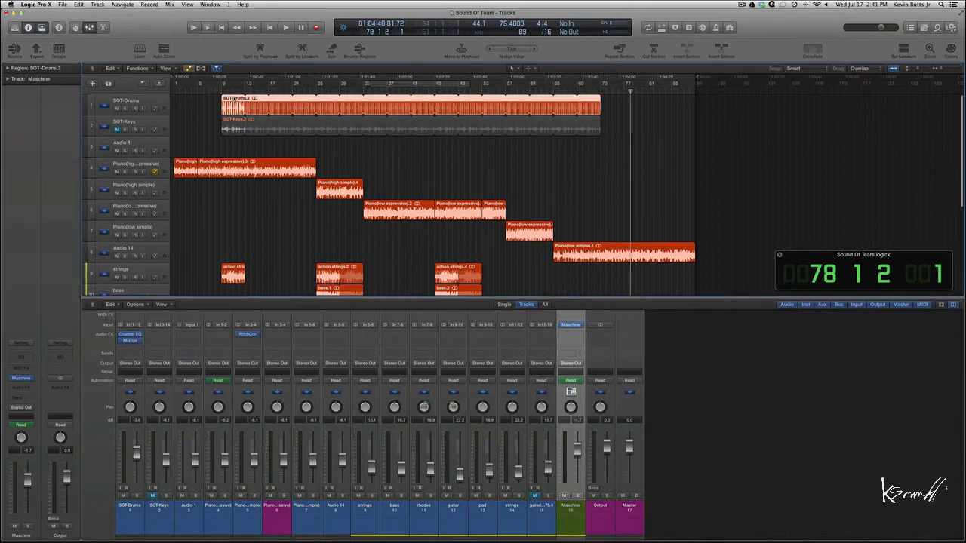
double_click(234, 99)
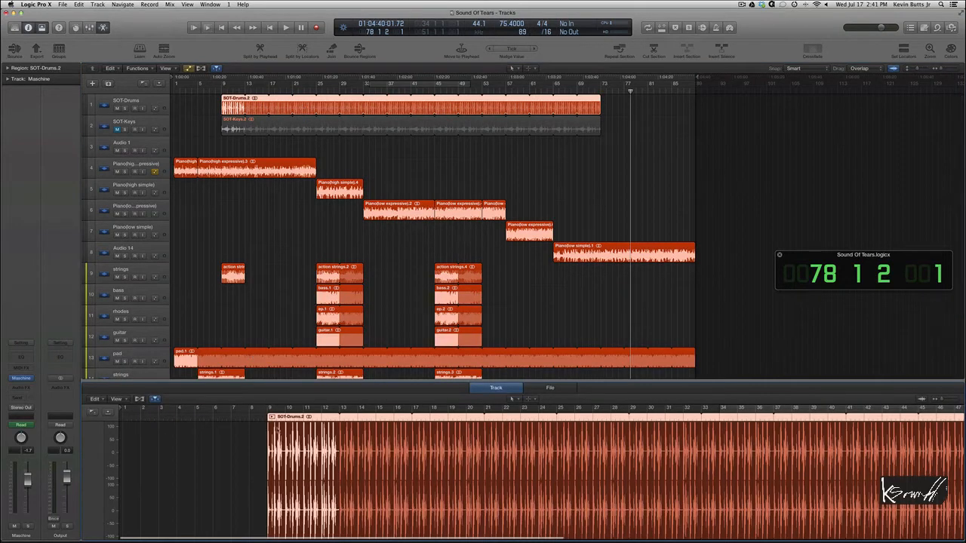
scroll(267, 438, "right", 10)
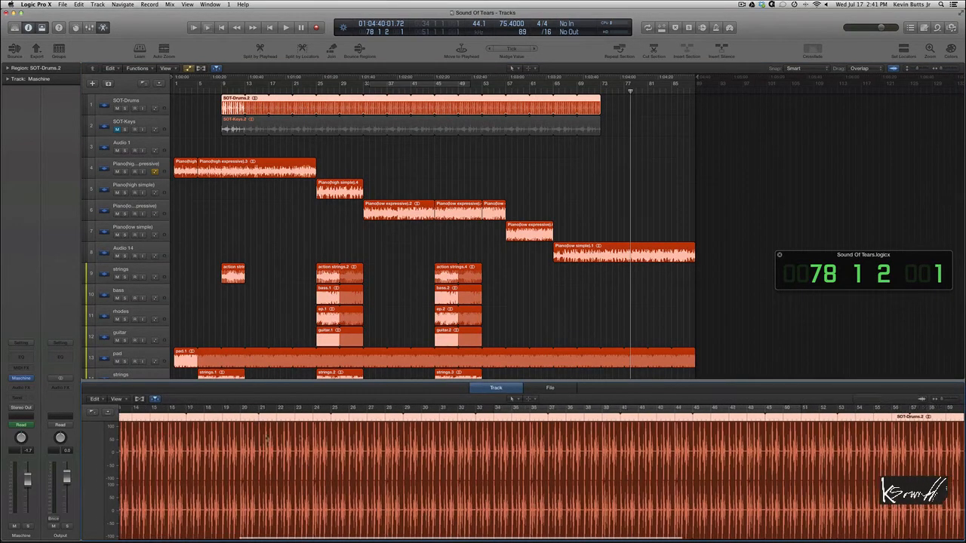
scroll(267, 438, "left", 10)
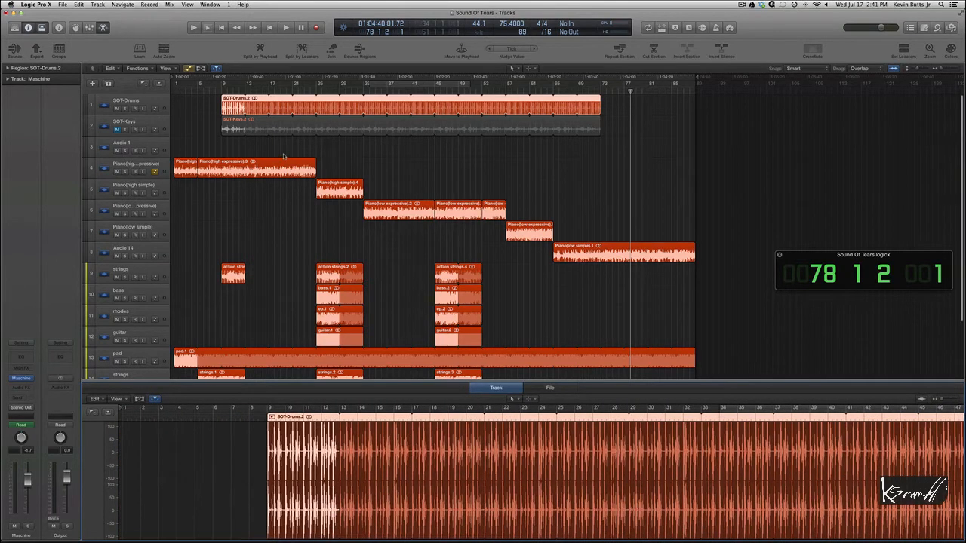
left_click(288, 204)
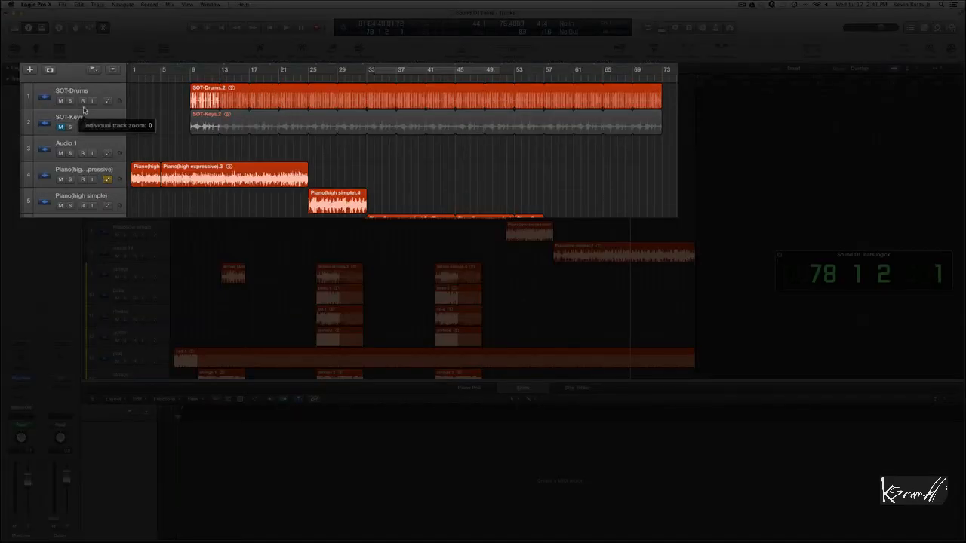
- Enlarge the SOT-Drums track to individual track zoom 9, and zoom the arrangement in horizontally and out vertically
left_click_drag(83, 110, 83, 134)
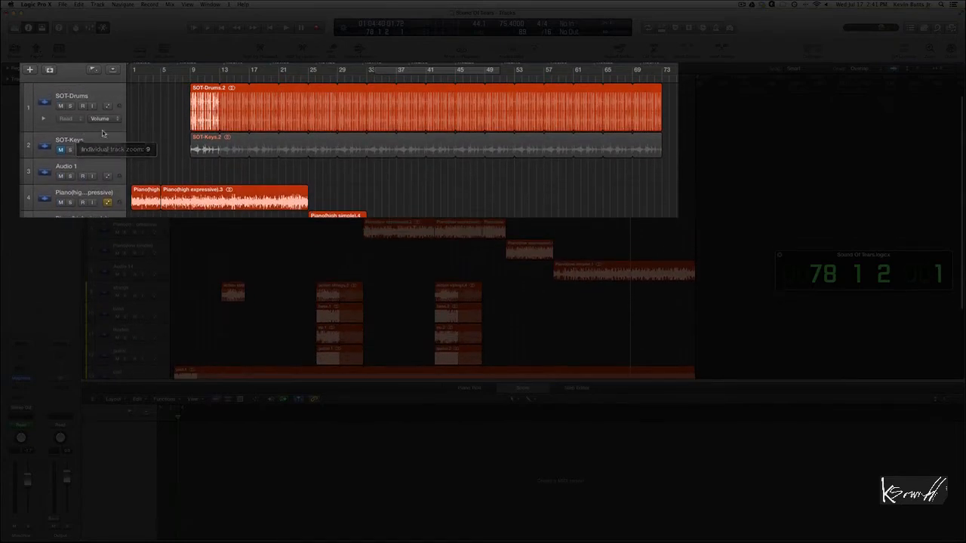
key("super+Right")
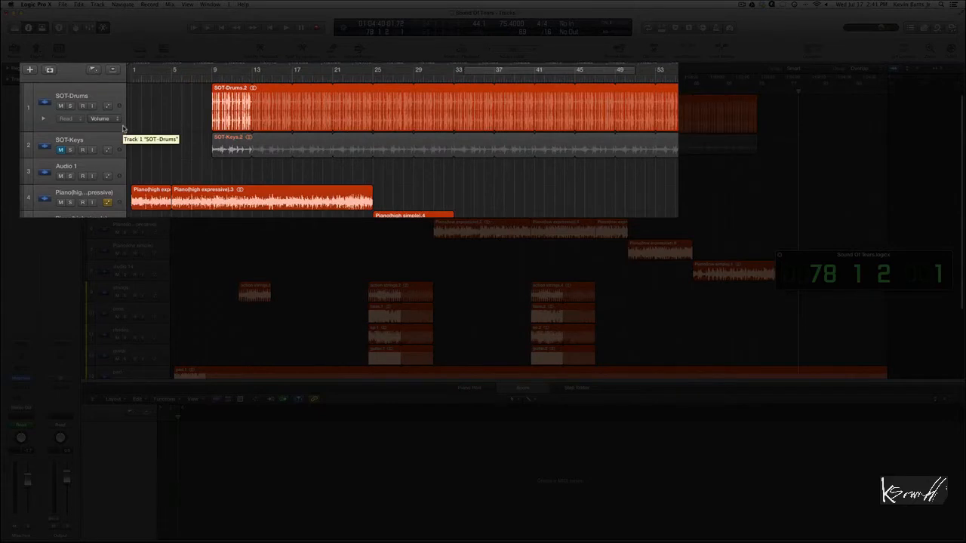
key("super+Up")
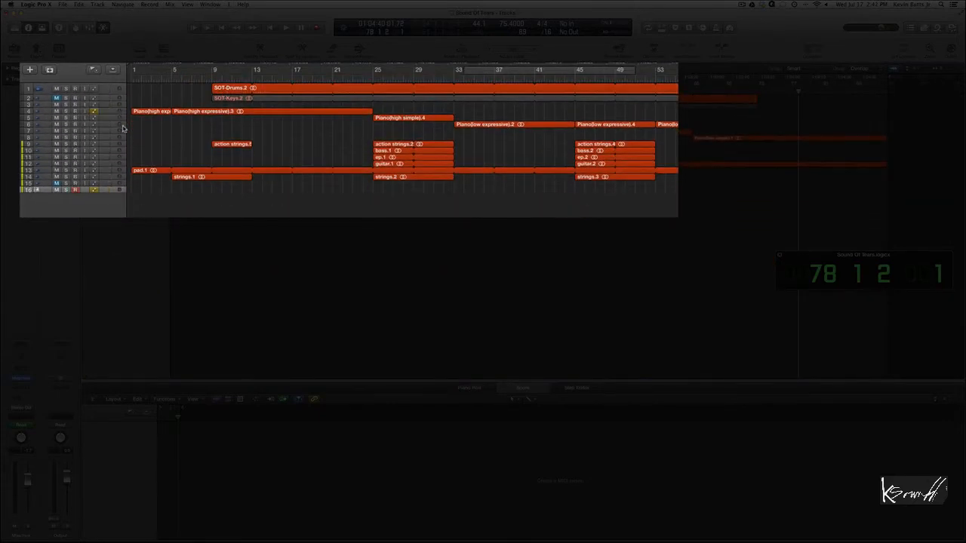
- Select the SOT-Drums track and adjust the vertical zoom until track names and waveforms are readable, with SOT-Drums taller than the rest
left_click(113, 90)
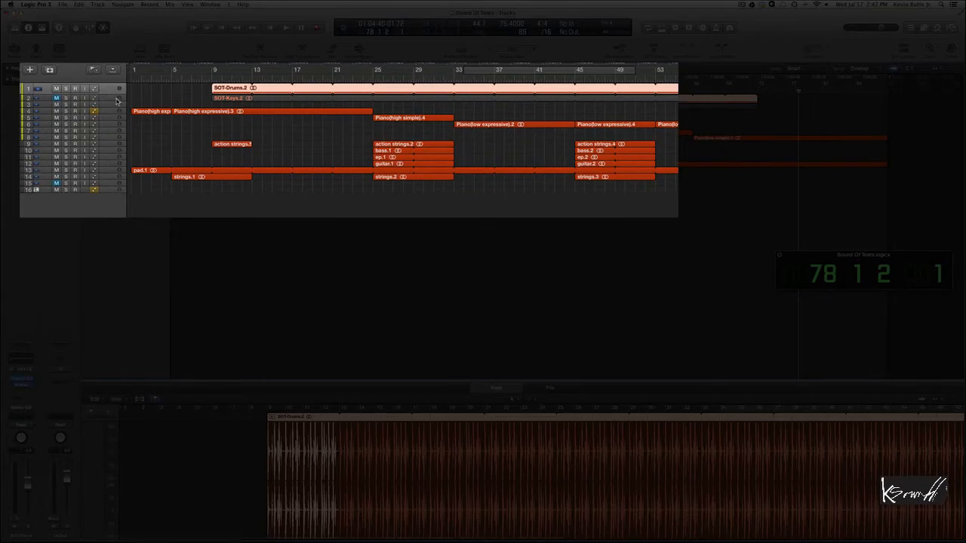
key("super+Down")
key("super+Down")
key("super+Down")
key("super+Down")
key("super+Down")
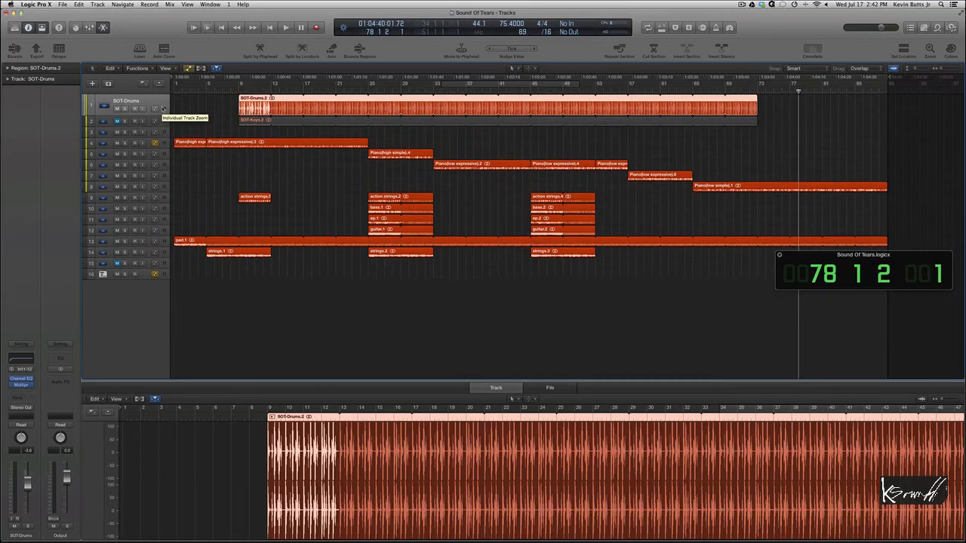
key("super+Down")
key("super+Down")
key("super+Down")
key("super+Down")
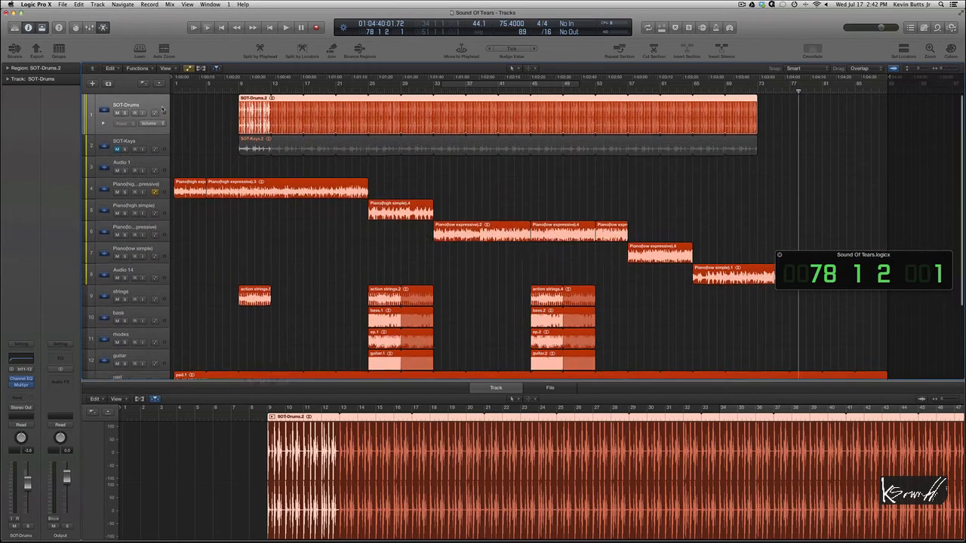
key("super+Down")
key("super+Down")
key("super+Down")
key("super+Down")
key("super+Up")
key("super+Up")
key("super+Up")
key("super+Up")
key("super+Up")
key("super+Down")
key("super+Down")
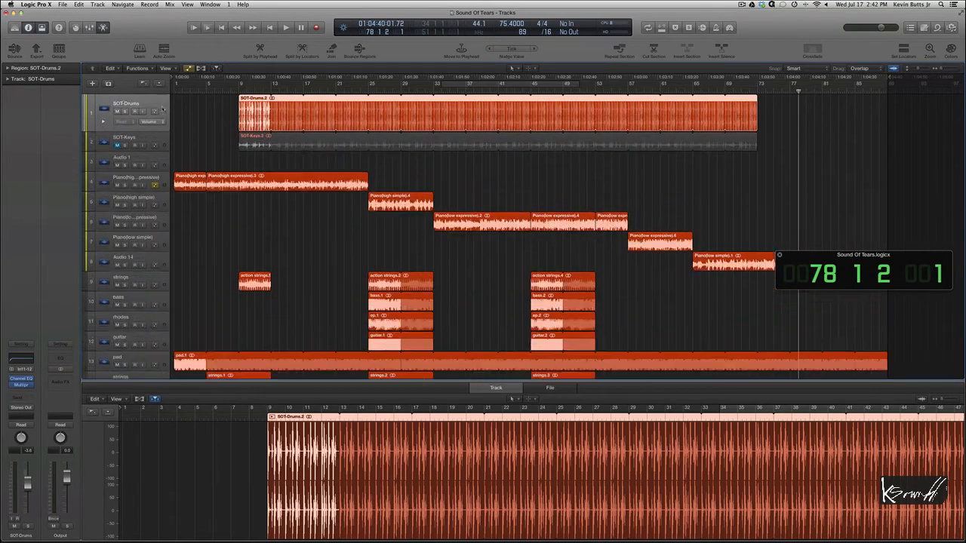
- Enlarge all tracks vertically until about four fill the arrangement, and shrink them until the instrument tracks fit again
key("super+Down")
key("super+Down")
key("super+Down")
key("super+Down")
key("super+Down")
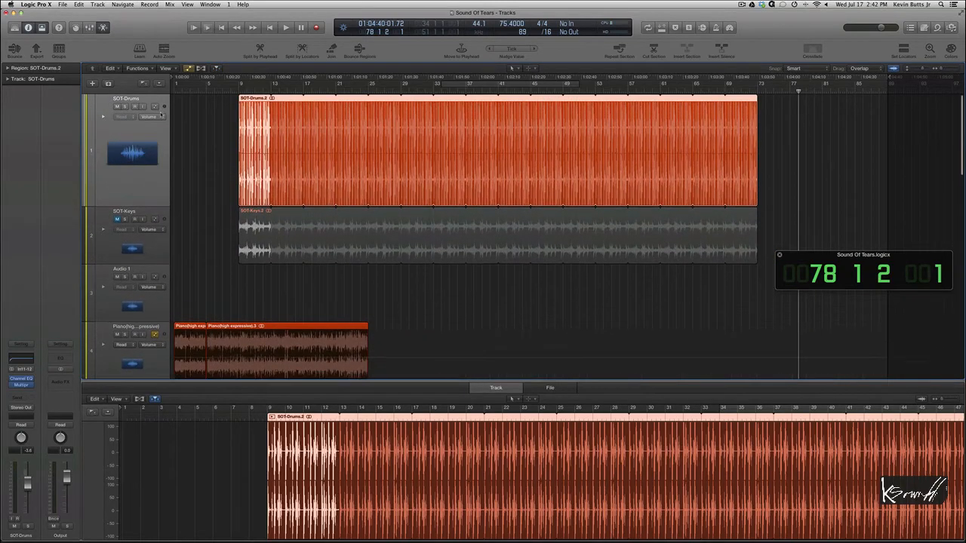
key("super+Up")
key("super+Up")
key("super+Up")
key("super+Up")
key("super+Up")
key("super+Up")
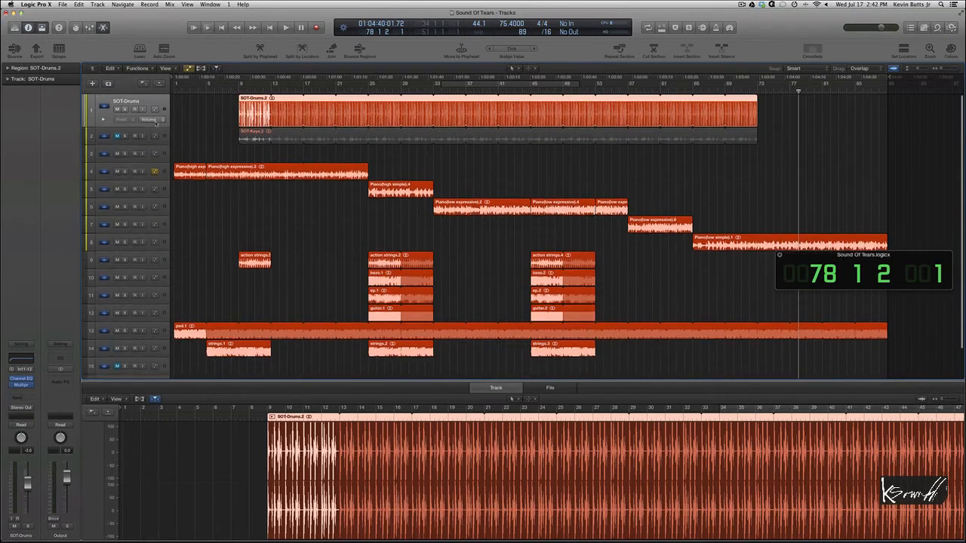
- Zoom the arrangement out vertically to the smallest track height, with the SOT-Drums track collapsed as well
key("super+Down")
key("super+Down")
key("super+Down")
key("super+Up")
key("super+Up")
key("super+Up")
key("super+Up")
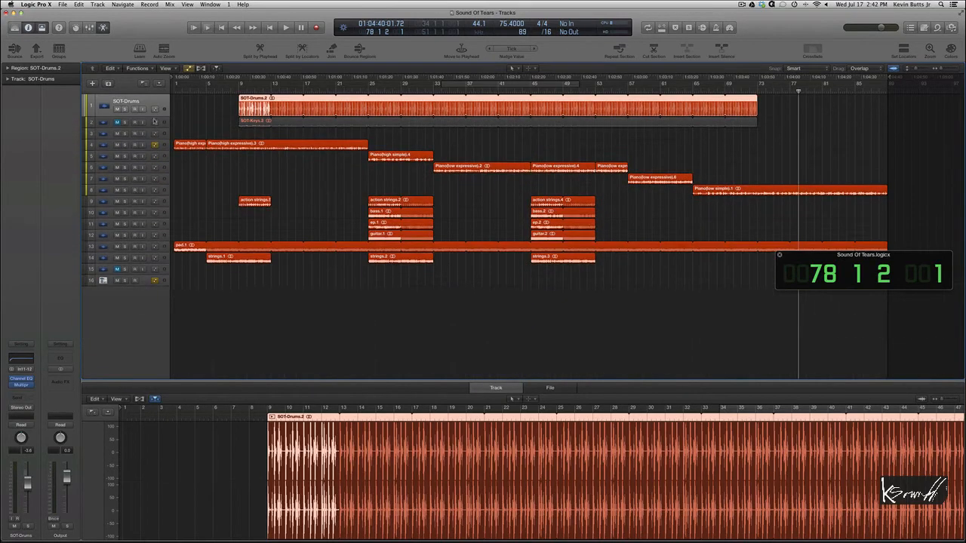
key("super+Up")
key("super+Up")
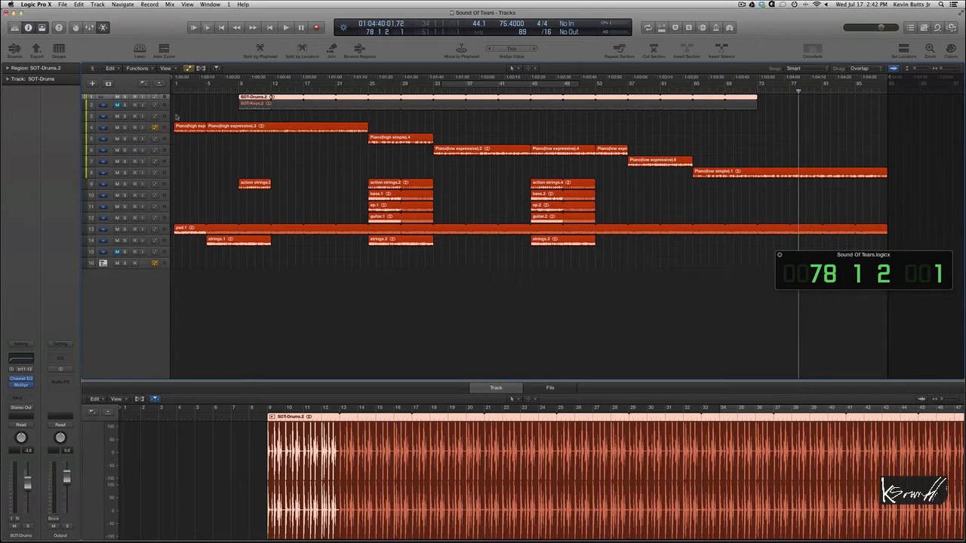
- Collapse the SOT-Keys, Audio 1 and Audio 14 tracks with individual track zoom, and deselect the SOT-Drums.2 region
key("super+Down")
key("super+Up")
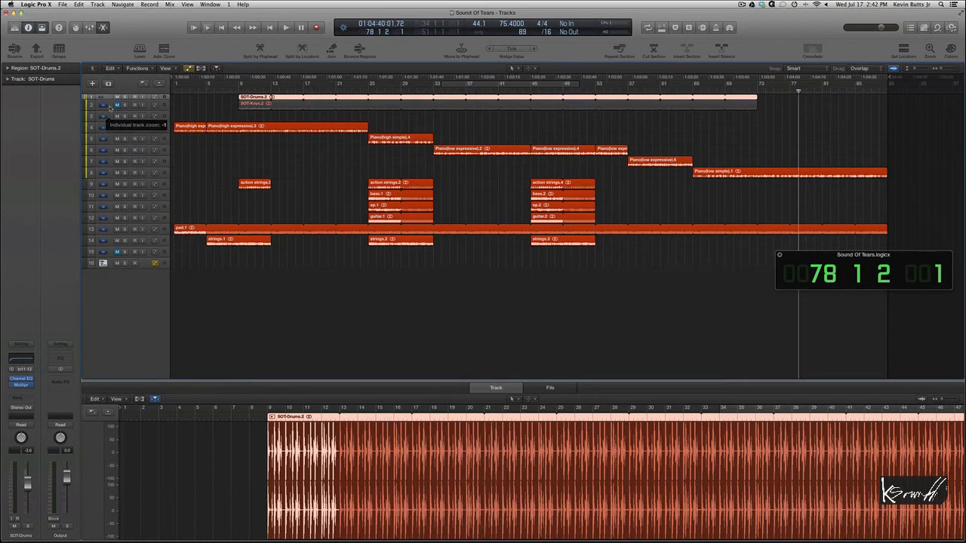
left_click_drag(110, 108, 112, 109)
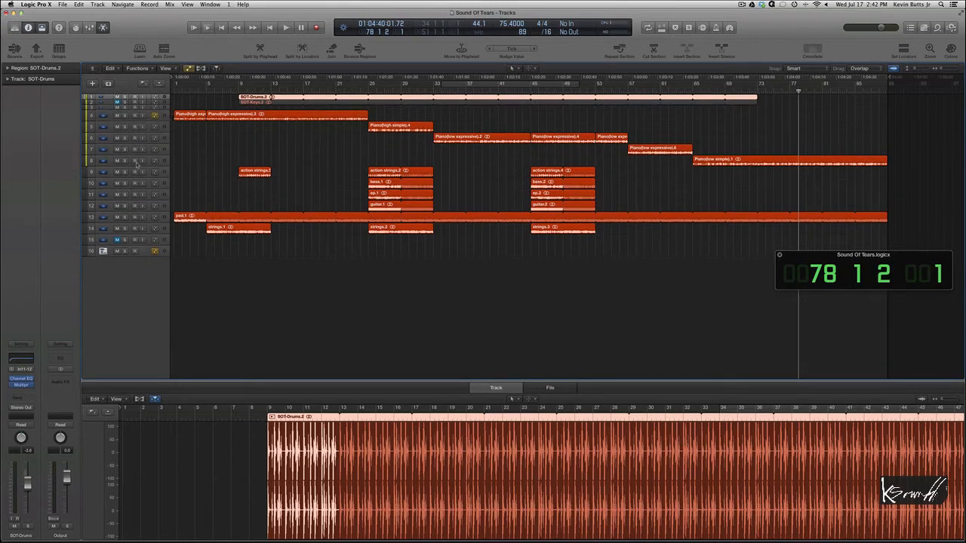
left_click_drag(134, 167, 134, 161)
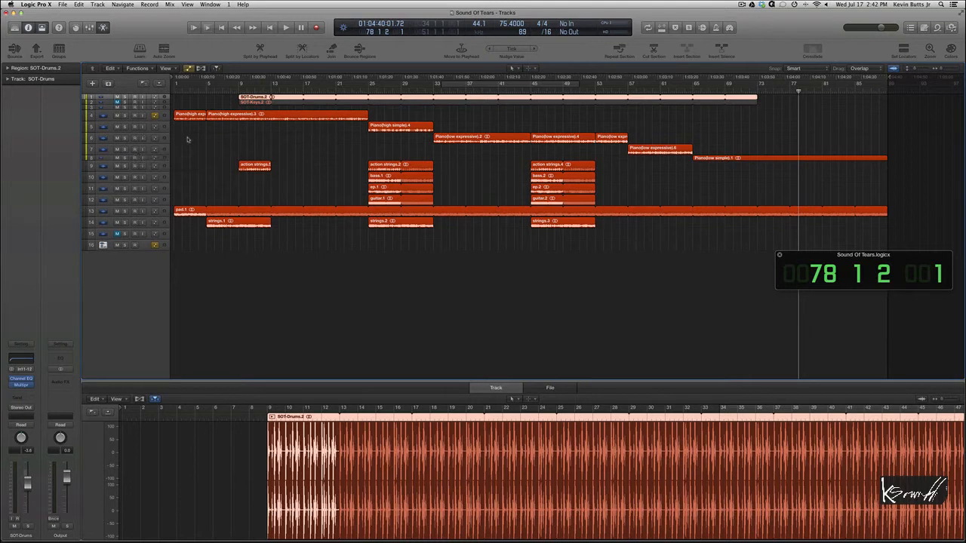
left_click(197, 130)
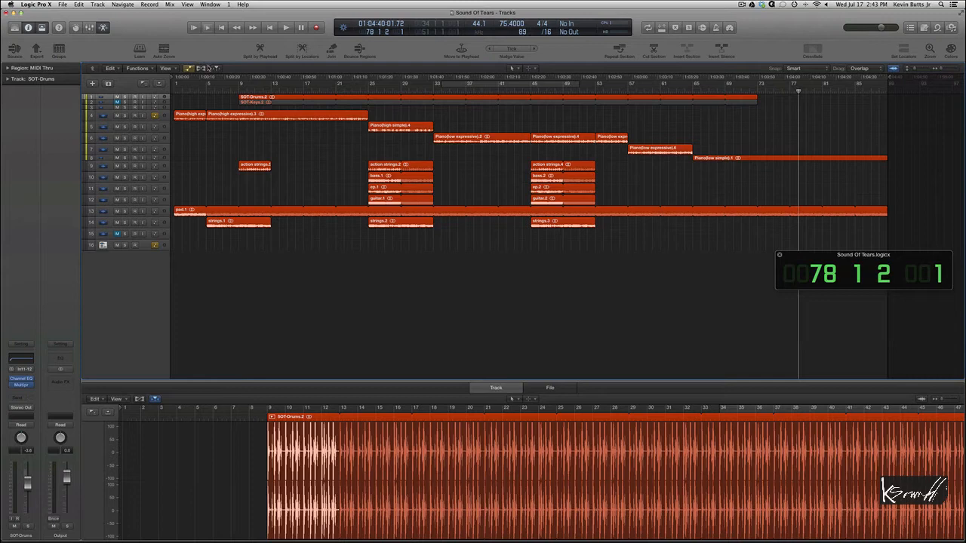
- Show the mixer in place of the audio track editor and close it so the arrangement fills the window
key("x")
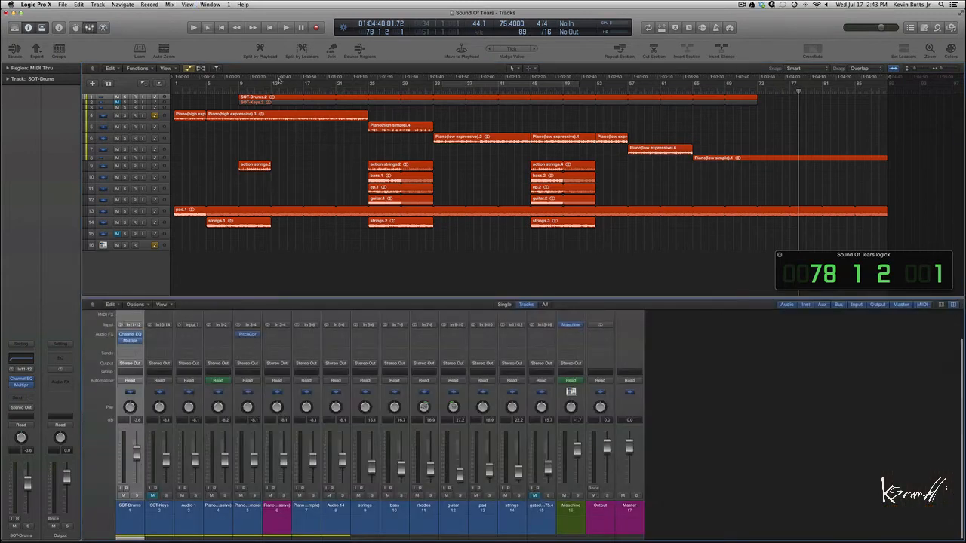
key("x")
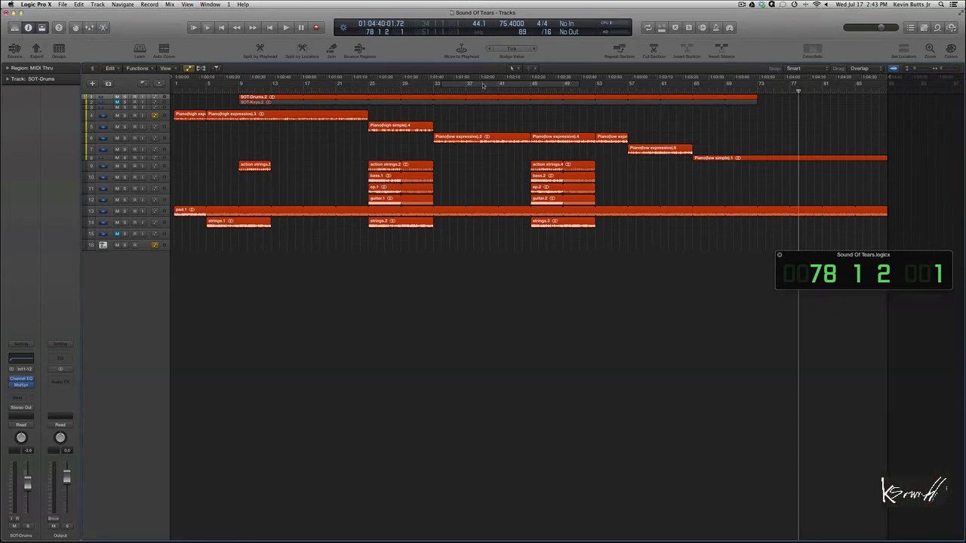
- Activate the cycle area from bar 34 to bar 51, and play the song briefly from around bar 37
left_click(483, 85)
key("space")
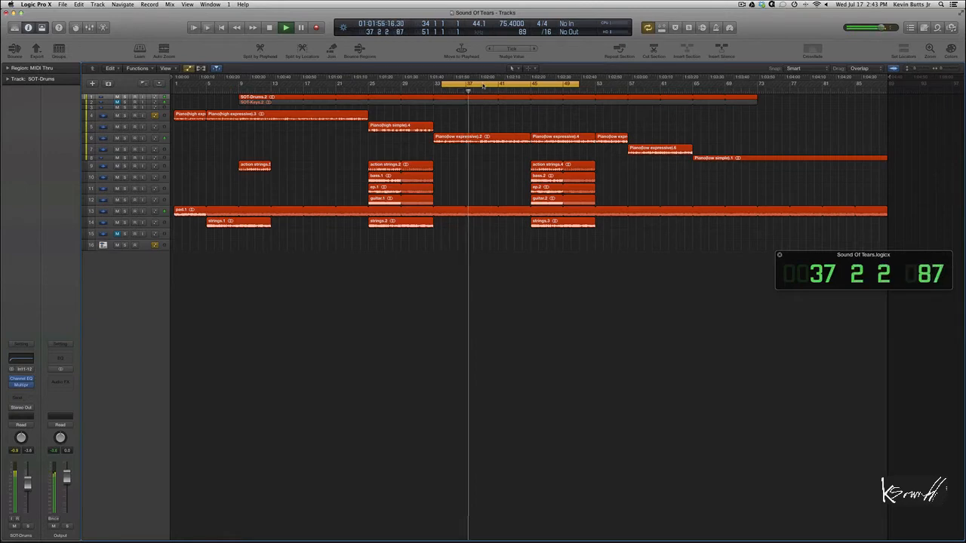
key("space")
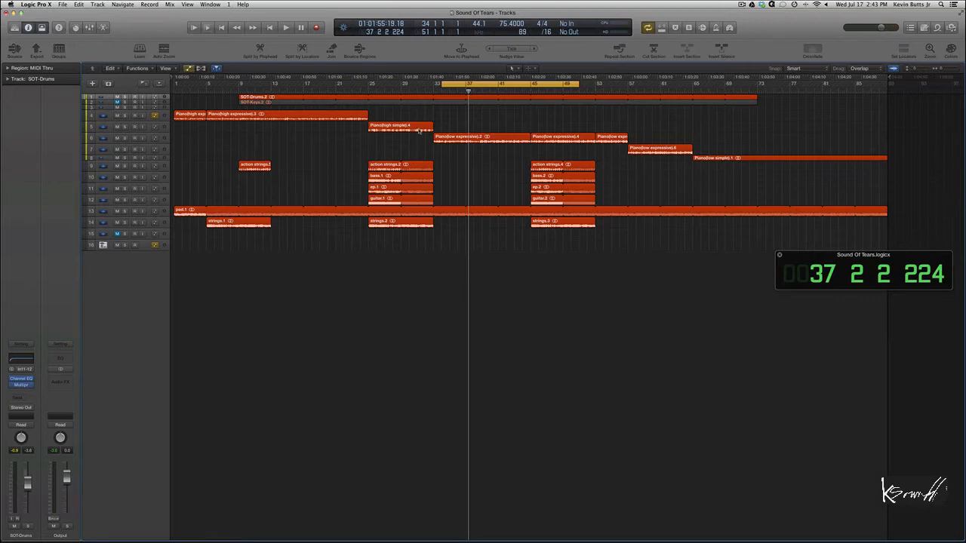
- Zoom the arrangement in vertically until the names and waveforms of the uncollapsed tracks are readable
key("super+Down")
key("super+Down")
key("super+Down")
key("super+Down")
key("super+Down")
key("super+Down")
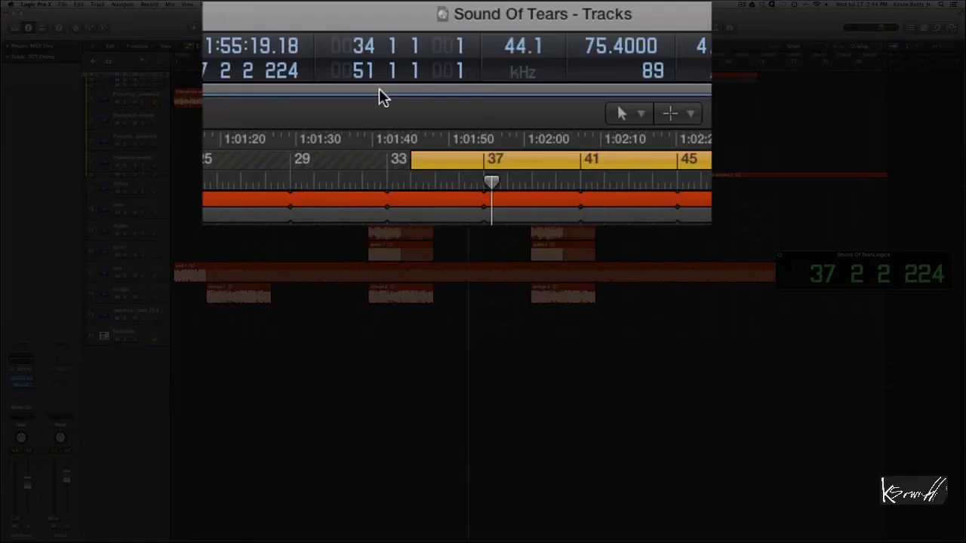
- Hide the control bar and toolbar, and hide the inspector to give the tracks area more room
left_click_drag(377, 88, 383, 8)
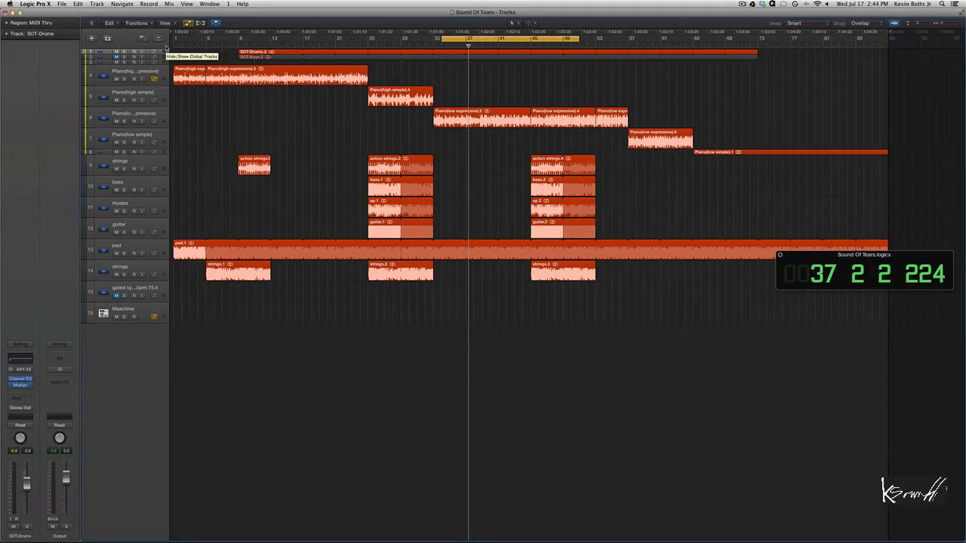
key("i")
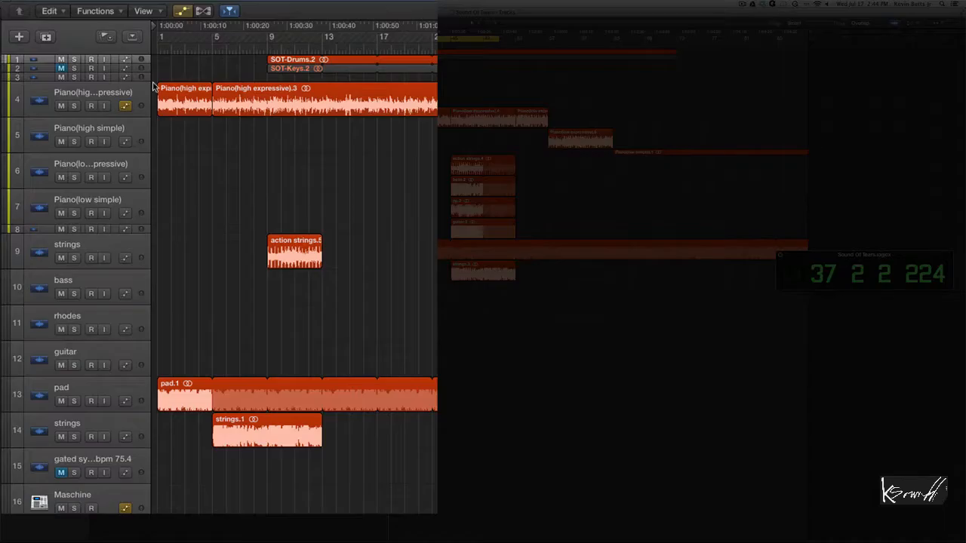
- Widen the track headers to reveal the volume and pan controls, hide the inspector, and narrow the headers again
left_click_drag(209, 114, 322, 117)
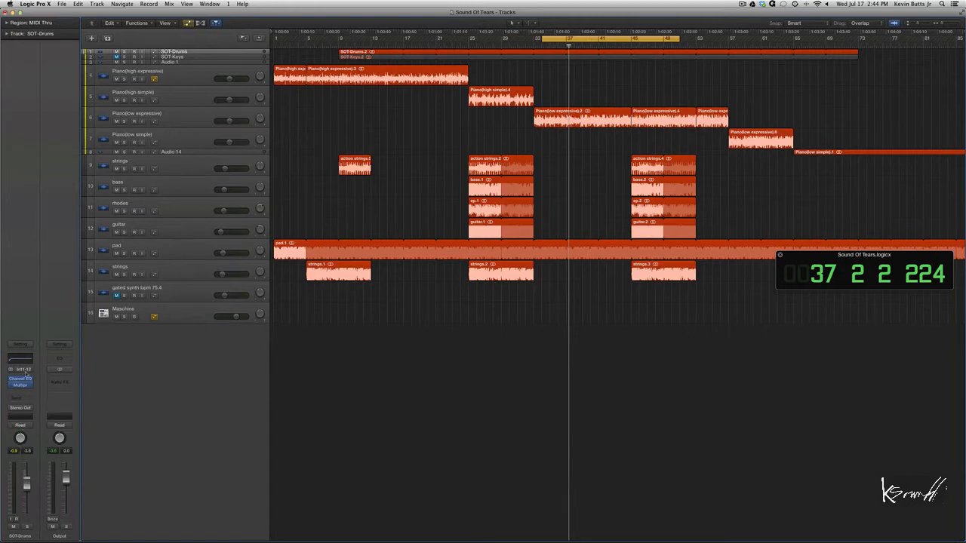
key("i")
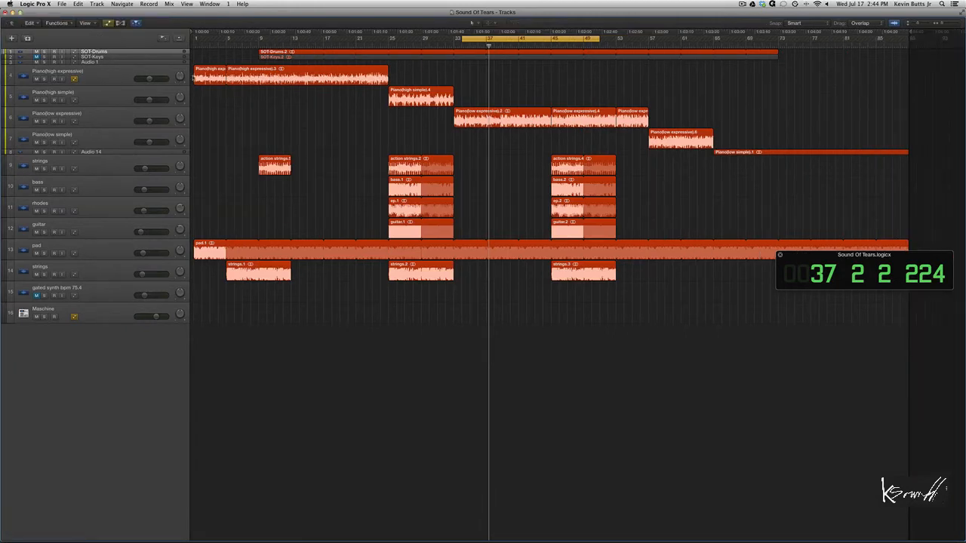
left_click_drag(190, 79, 87, 86)
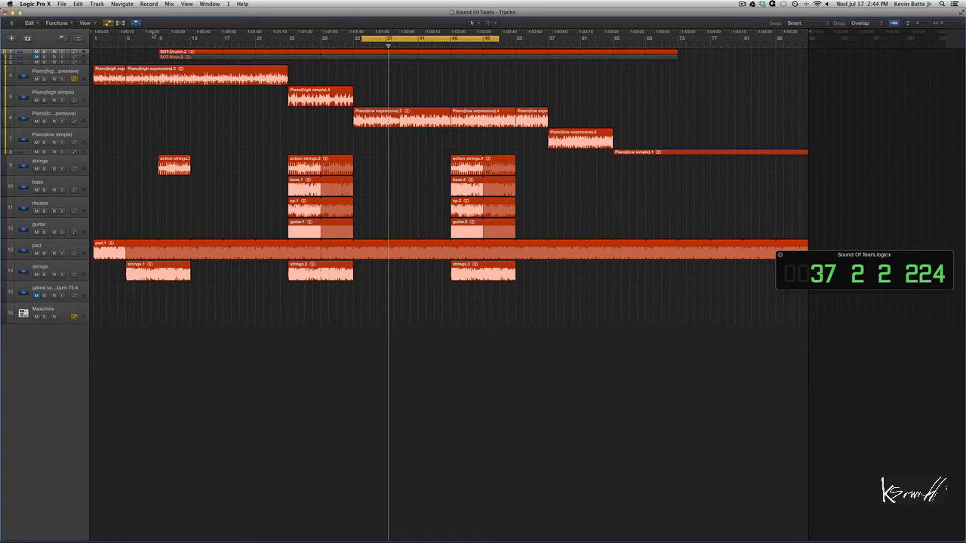
- Bring back the inspector and the control bar, and leave the toolbar hidden
key("i")
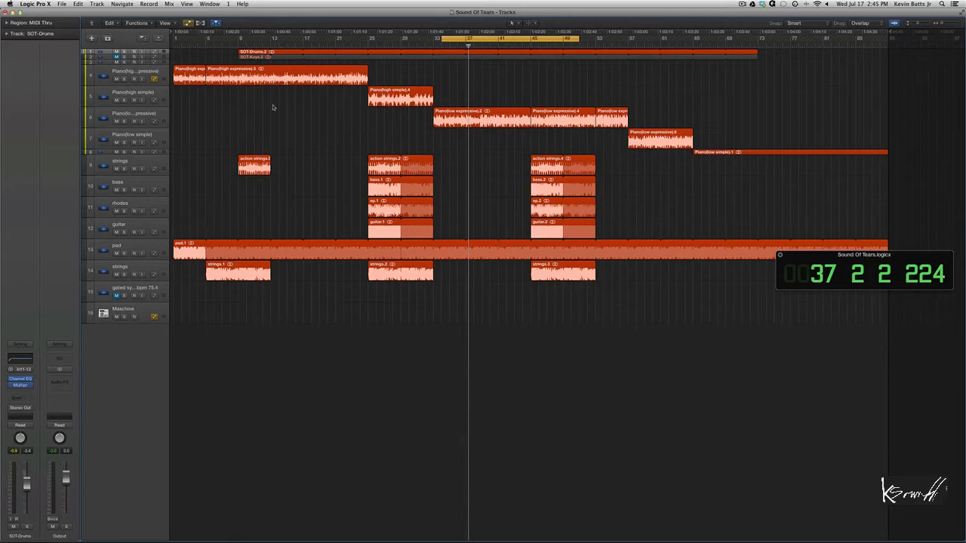
left_click_drag(487, 18, 487, 99)
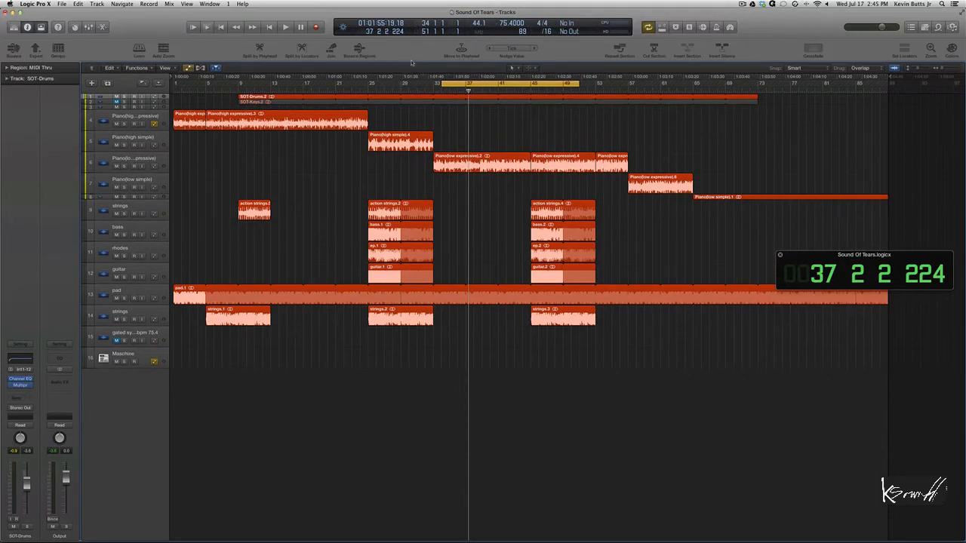
left_click_drag(412, 63, 412, 41)
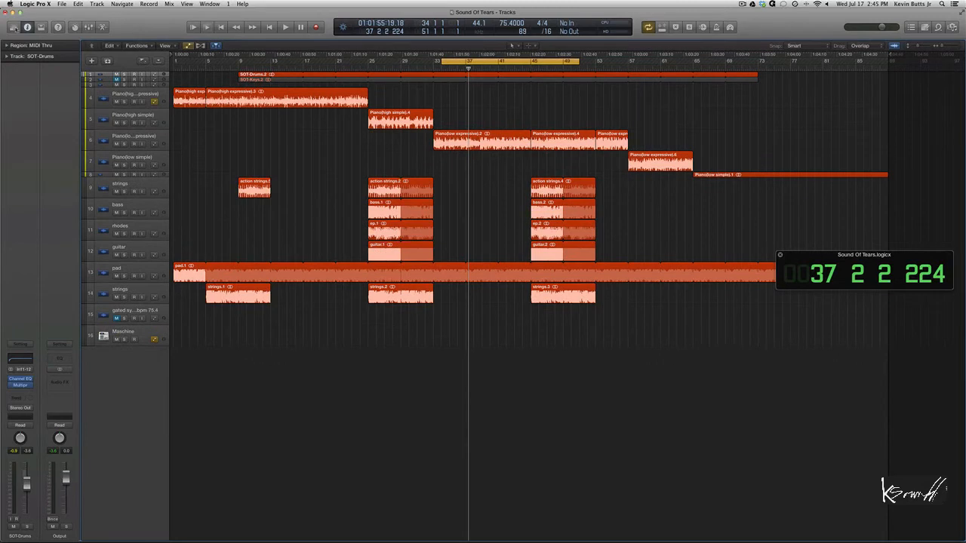
- Open the Library and browse User Channel Strip Settings, Drums and Percussion, and Performance Patches
left_click(13, 27)
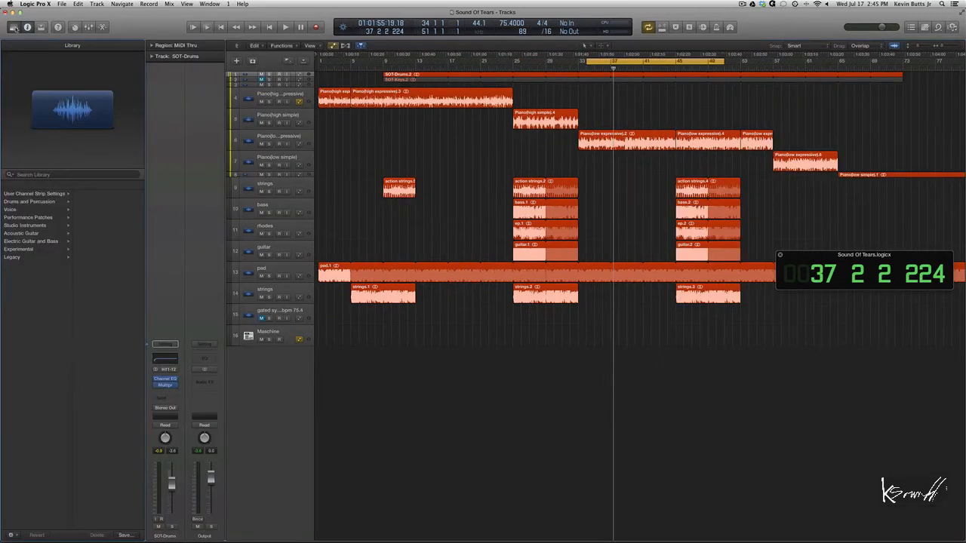
left_click(61, 193)
left_click(56, 202)
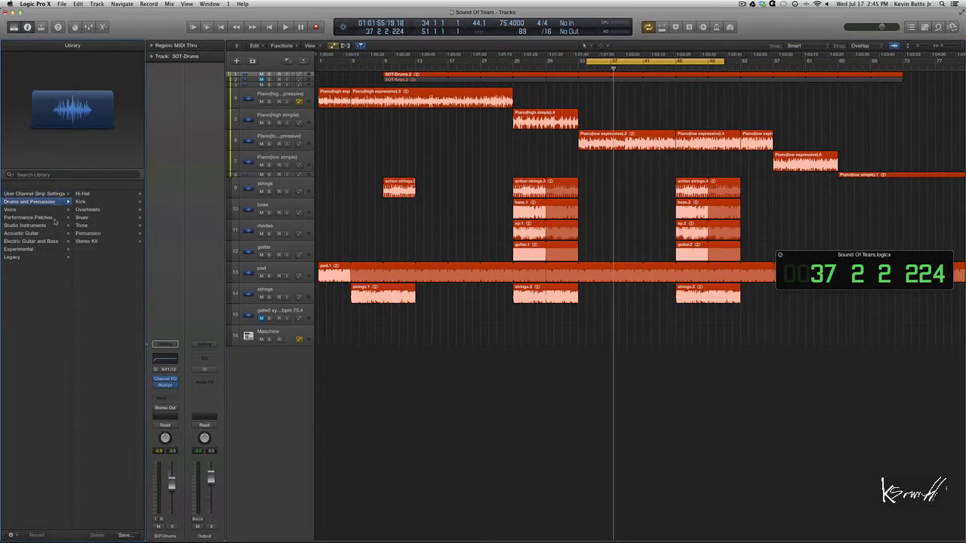
left_click(54, 217)
- Show the toolbar briefly, and hide the toolbar, inspector and Library
left_click(42, 27)
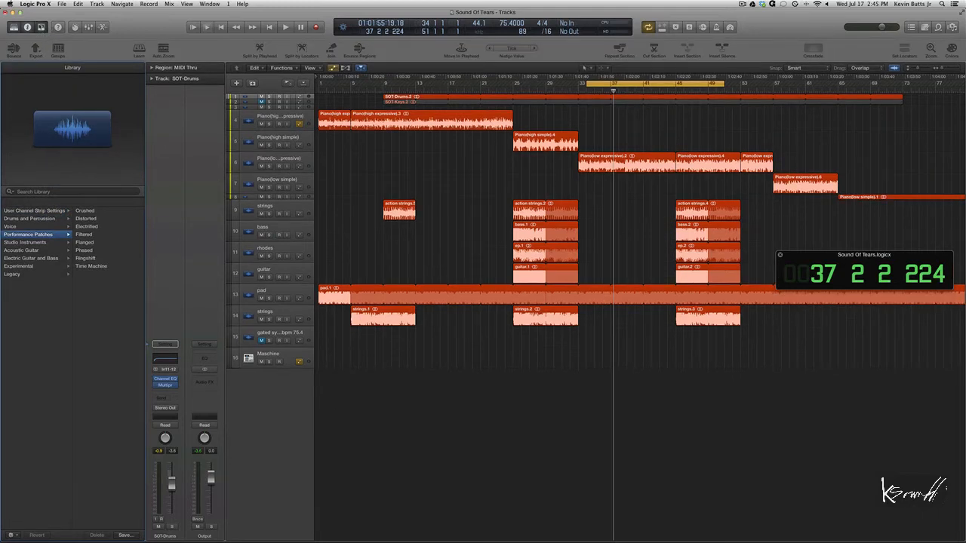
left_click(42, 27)
left_click(27, 27)
left_click(13, 27)
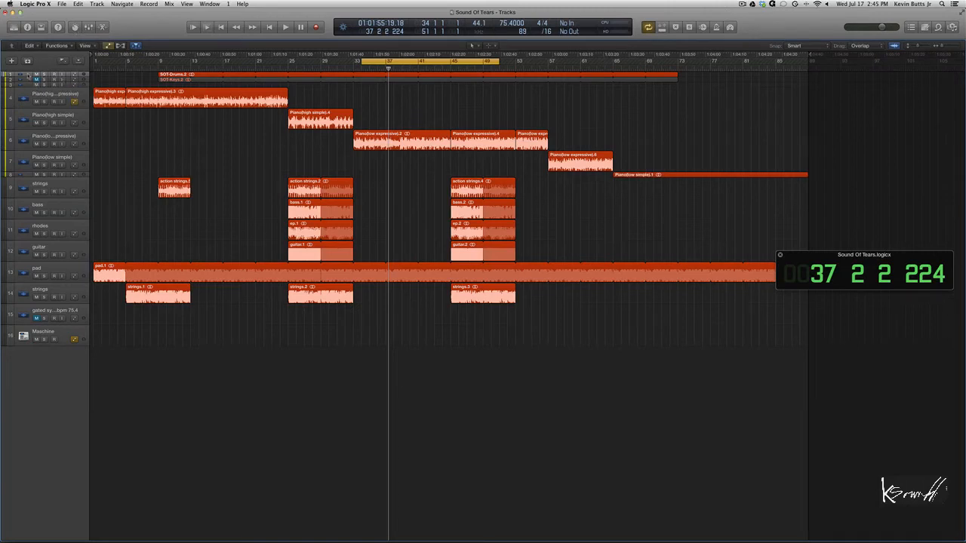
- Select the collapsed tracks 2, 3 and 1 in turn, and show and hide the mixer below the arrangement
left_click(29, 81)
left_click(28, 86)
left_click(30, 76)
key("x")
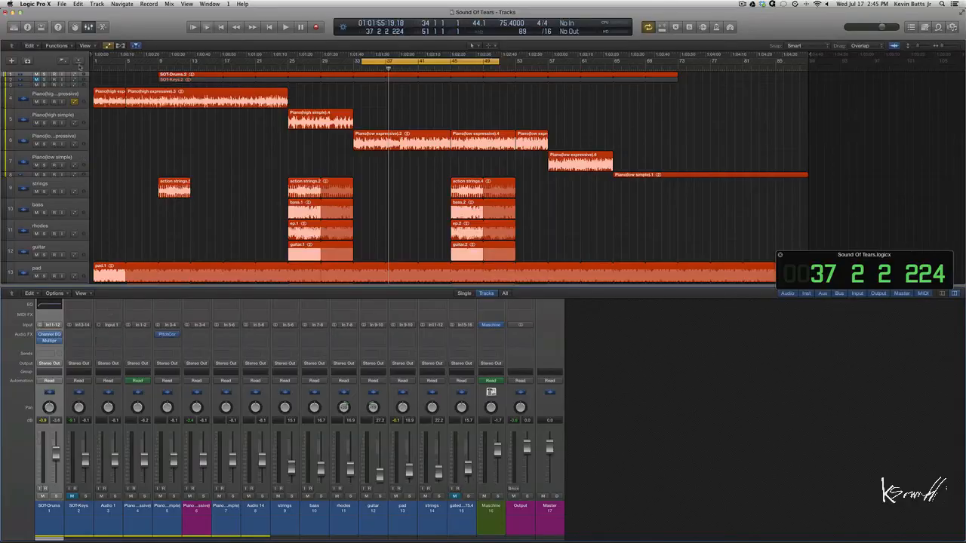
key("x")
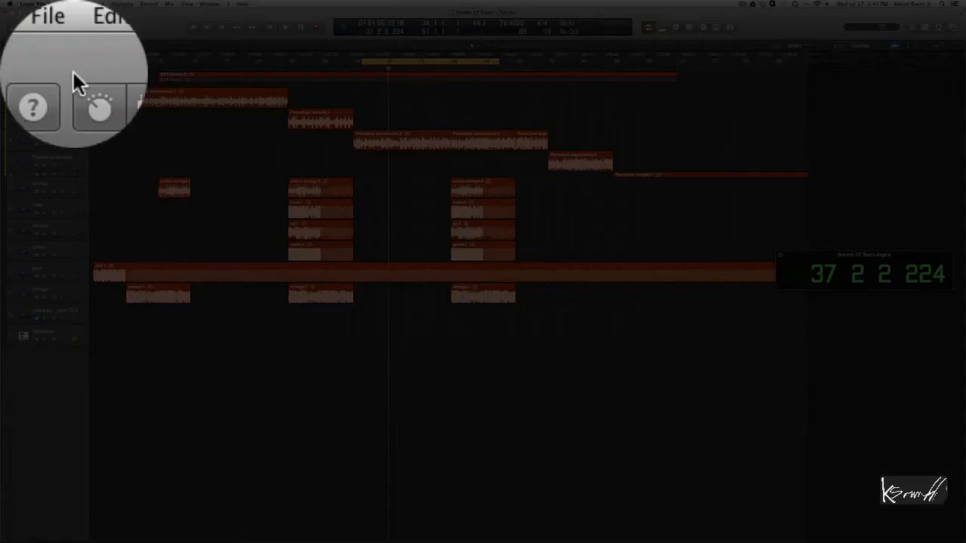
- View the Smart Controls of the SOT-Drums and Piano(high simple) tracks, and close the Smart Controls
left_click(75, 27)
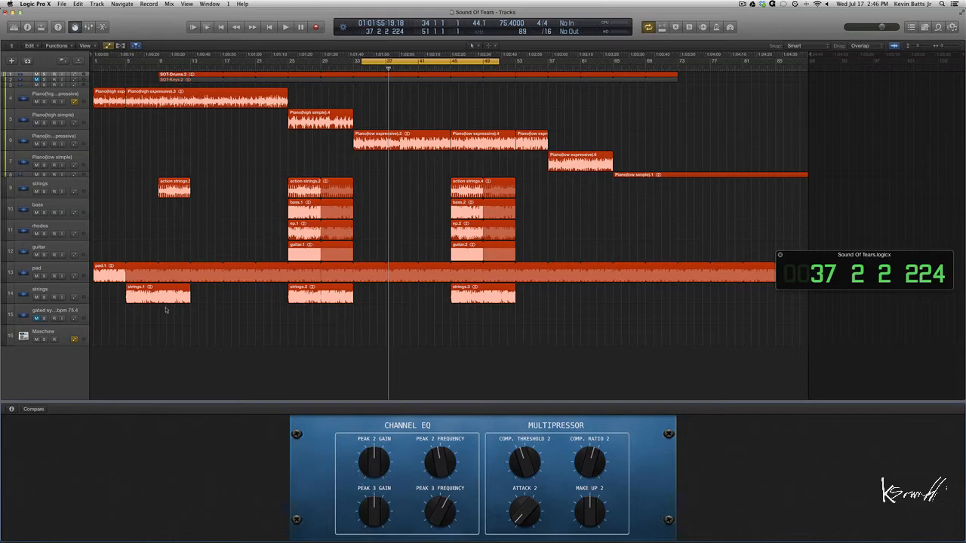
left_click(25, 116)
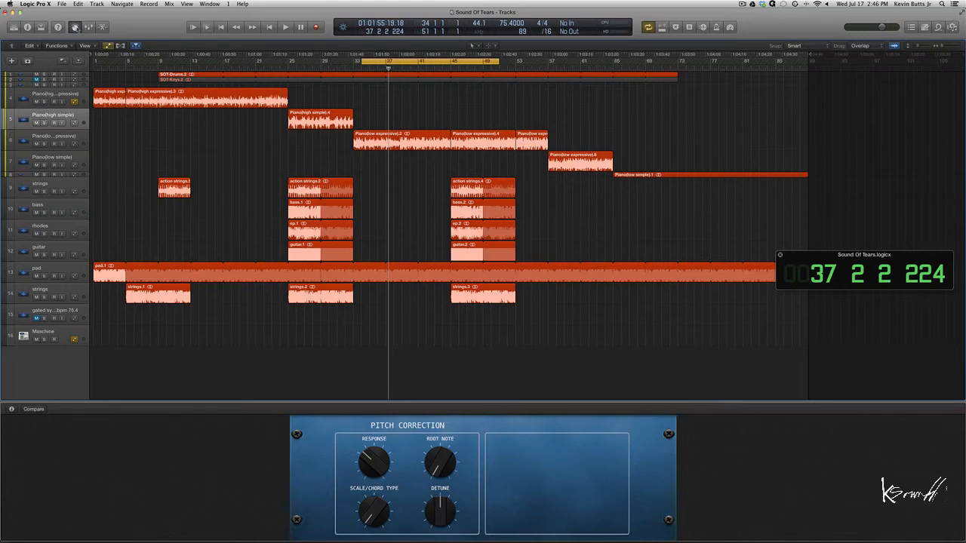
left_click(74, 27)
- Open the mixer and bring the upper part of the channel strips, with Setting and Gain Reduction, into view
left_click(89, 27)
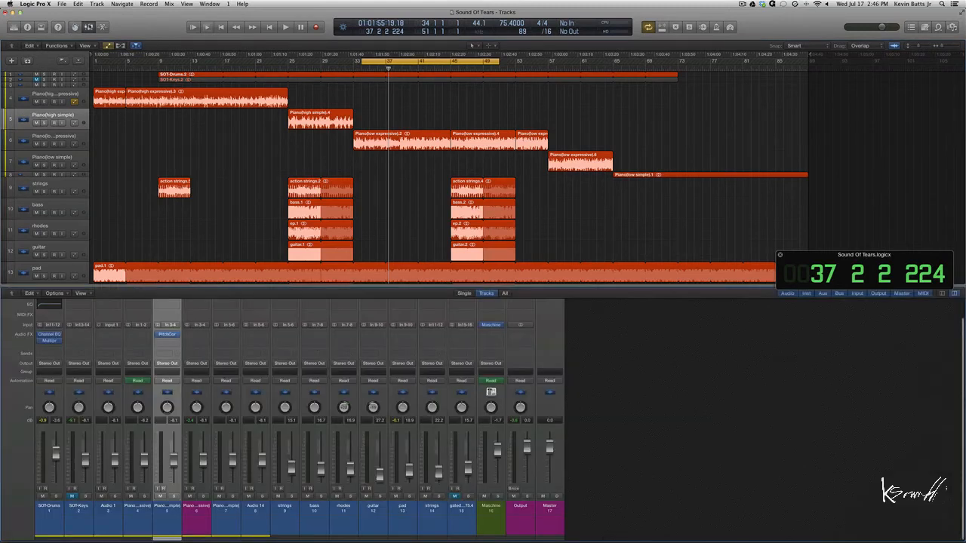
scroll(83, 324, "up", 2)
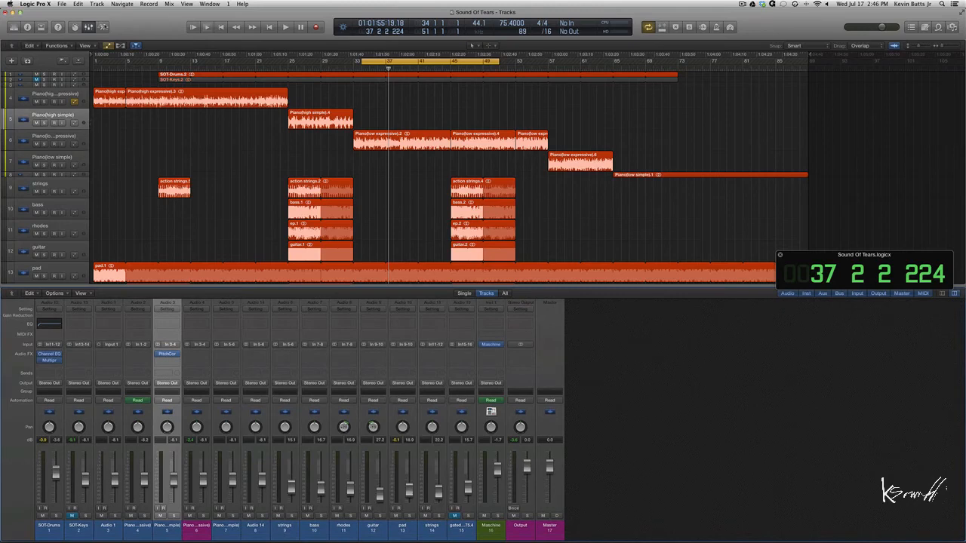
- Switch from the mixer to the audio track editor, display the first Piano(high expressive) region, deselect it, and select its track
left_click(103, 27)
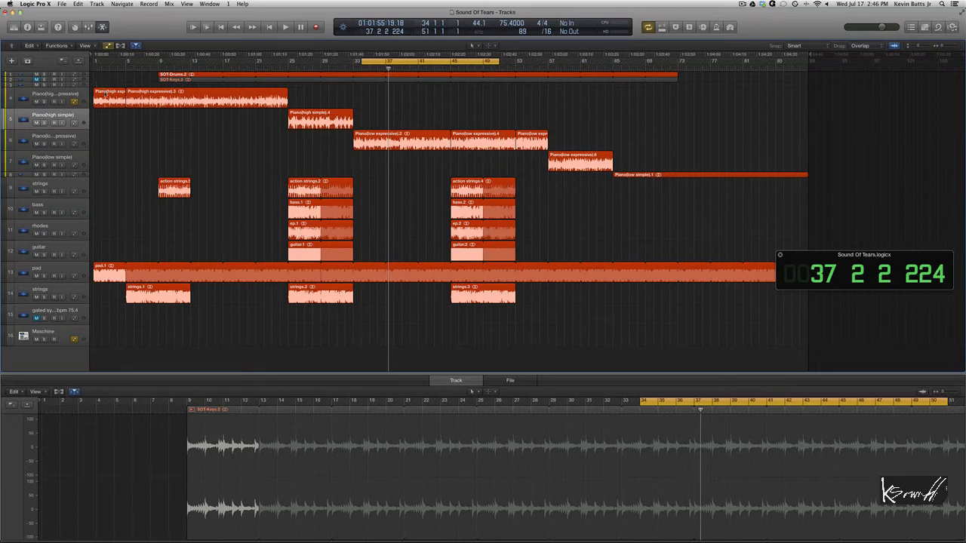
left_click(105, 92)
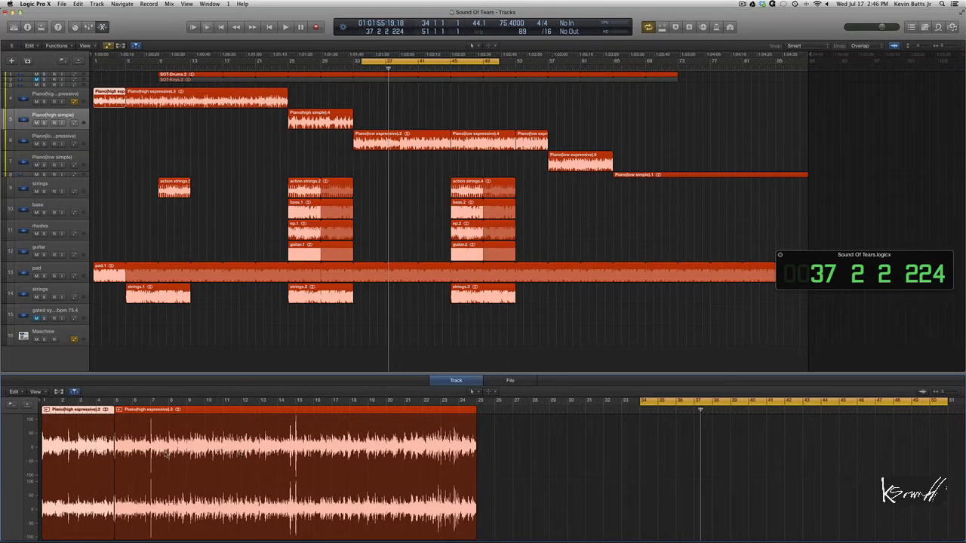
left_click(123, 158)
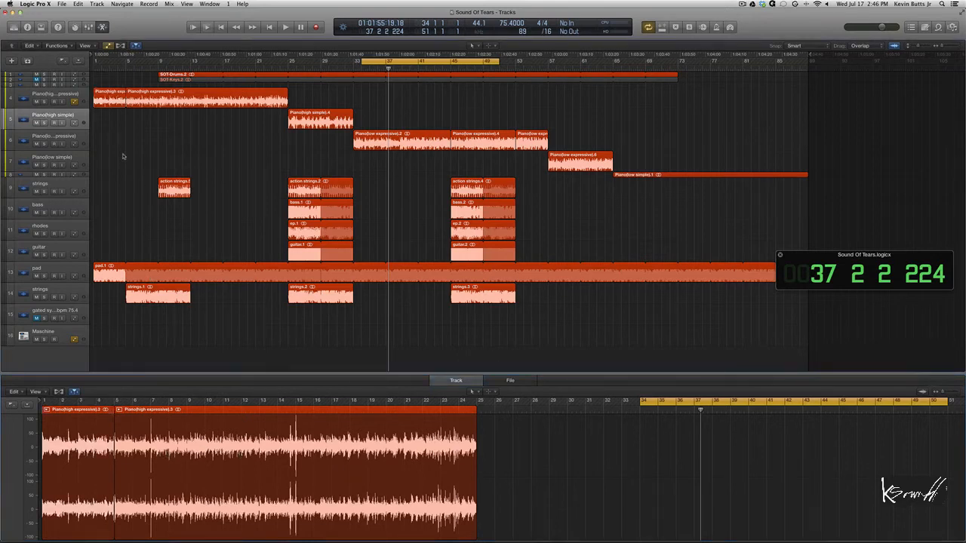
left_click(80, 94)
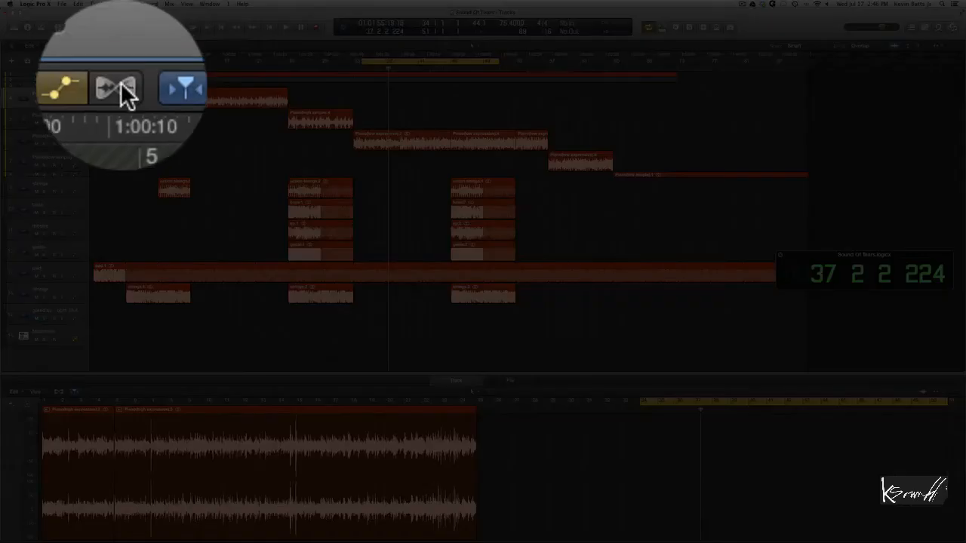
- Show the flex controls on the tracks, and switch flex off and on again for Piano(high expressive), keeping its mode at Flex Pitch
left_click(121, 46)
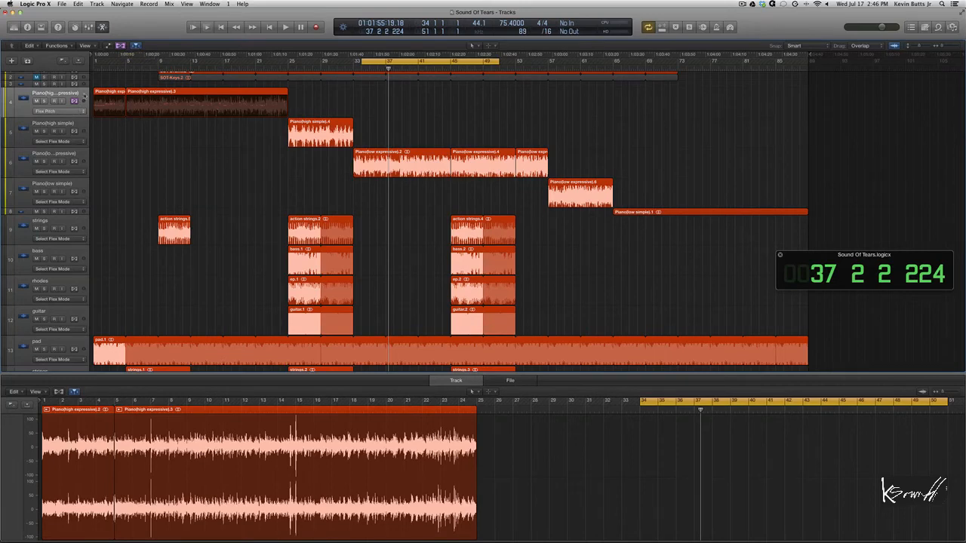
left_click(74, 101)
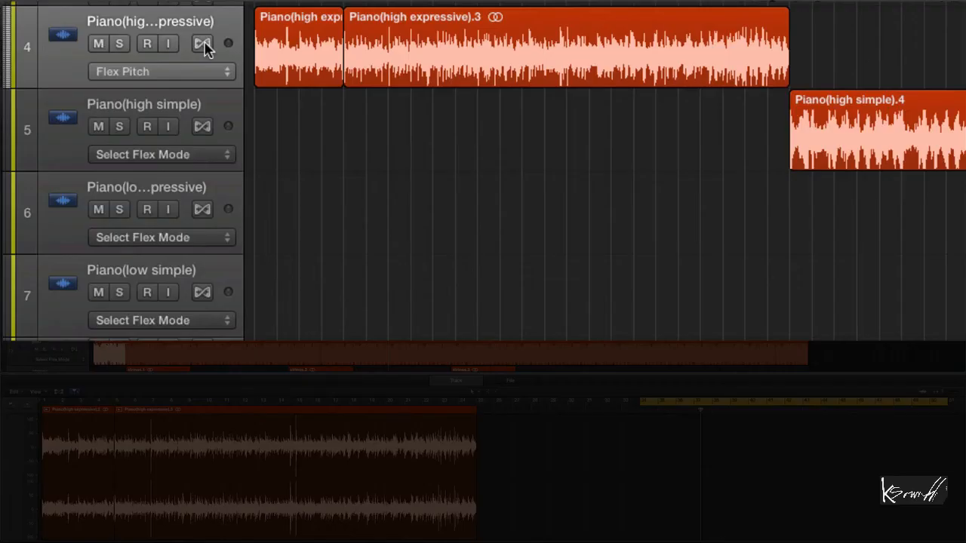
left_click(74, 101)
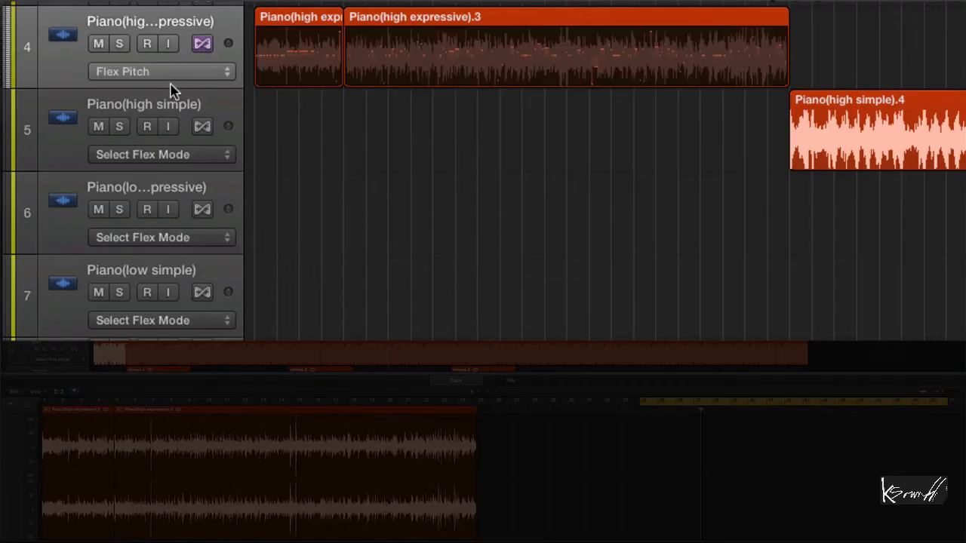
left_click(181, 75)
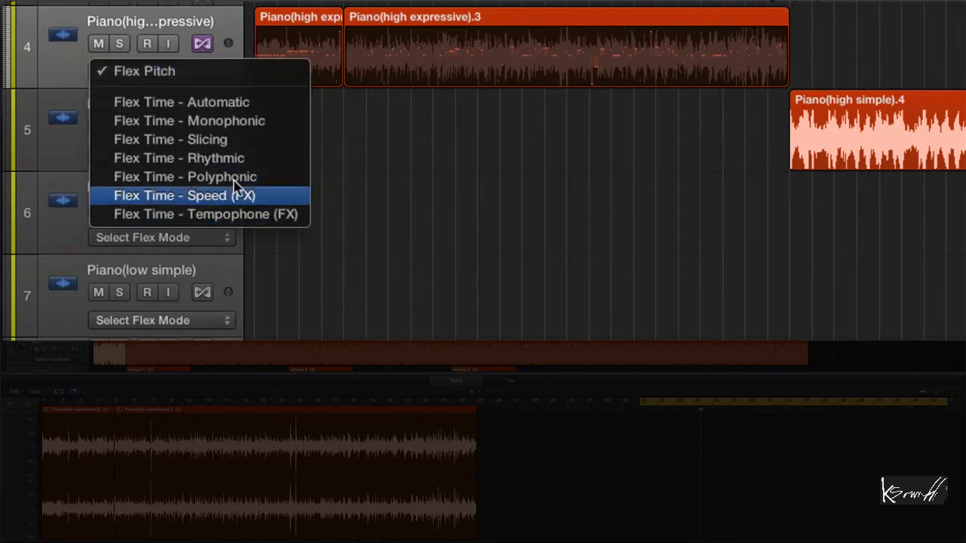
left_click(225, 19)
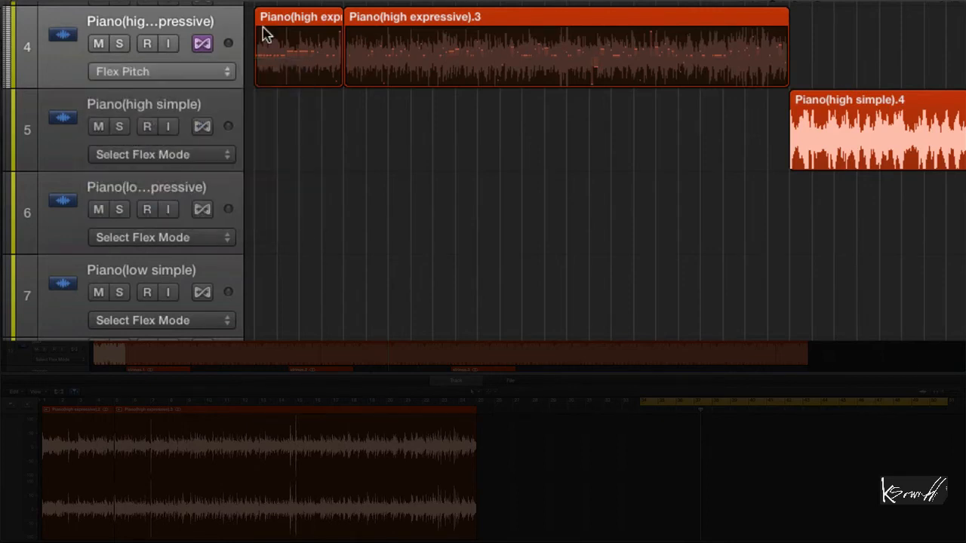
- Enlarge the tracks and examine the Flex Pitch bars drawn over the second Piano(high expressive) region, around bars 13 to 25
key("super+Down")
key("super+Down")
key("super+Down")
key("super+Down")
key("super+Down")
key("super+Down")
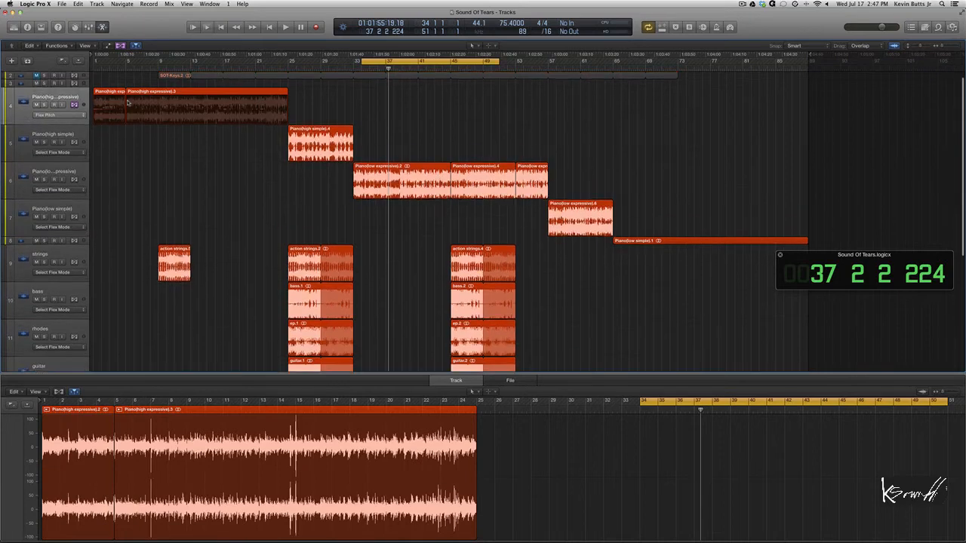
key("super+Right")
key("super+Right")
key("super+Right")
key("super+Right")
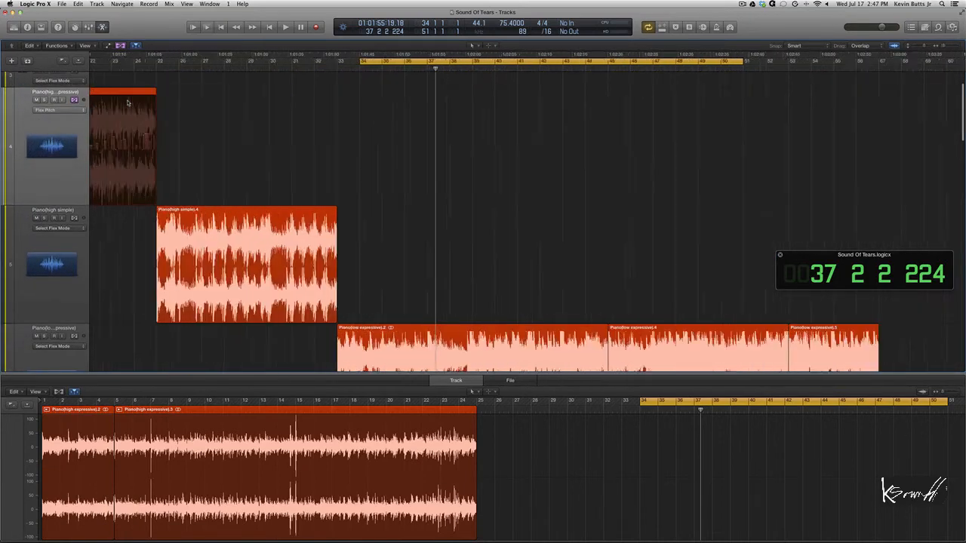
scroll(128, 103, "left", 20)
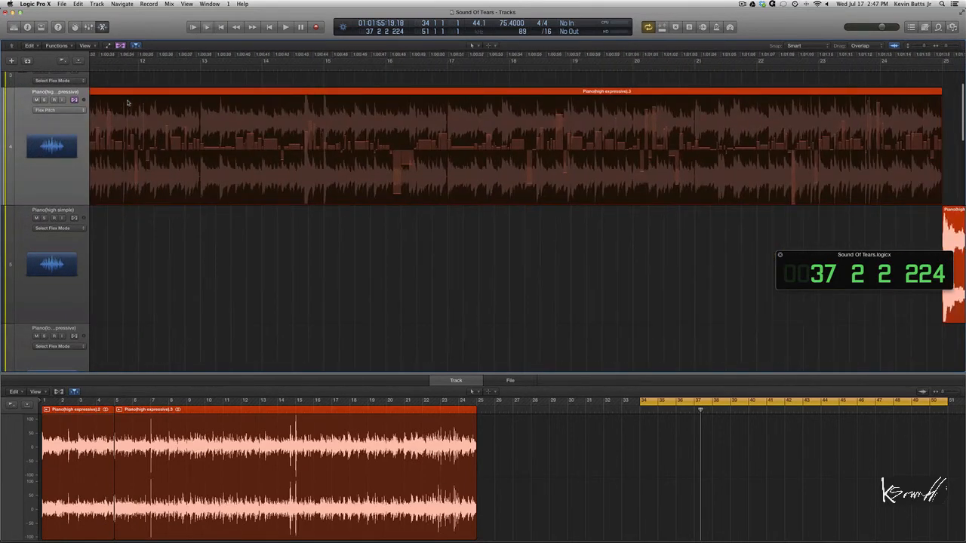
- Select the Flex Pitch note just before 6.1.2 in the second Piano(high expressive) region
key("super+Down")
key("super+Down")
key("super+Down")
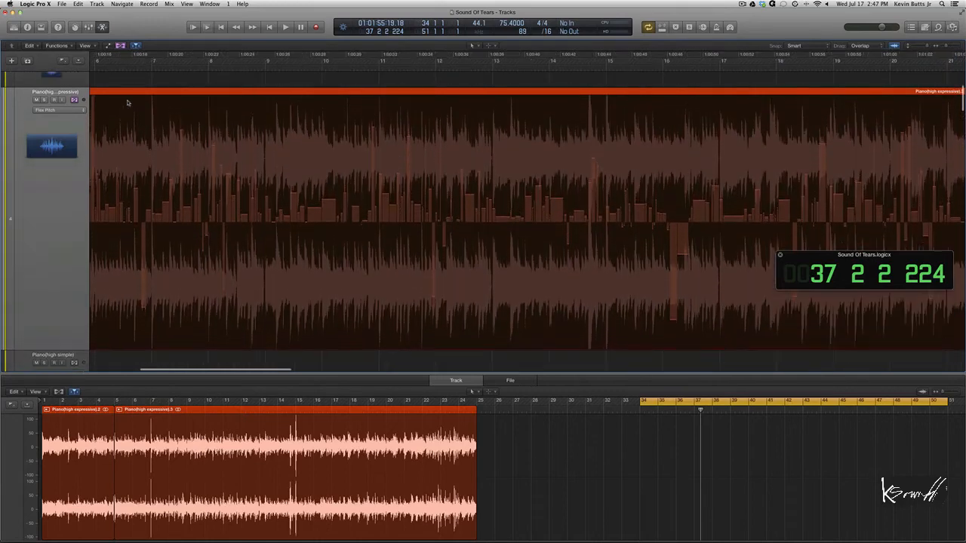
key("super+Right")
key("super+Right")
key("super+Right")
key("super+Right")
key("super+Right")
key("super+Right")
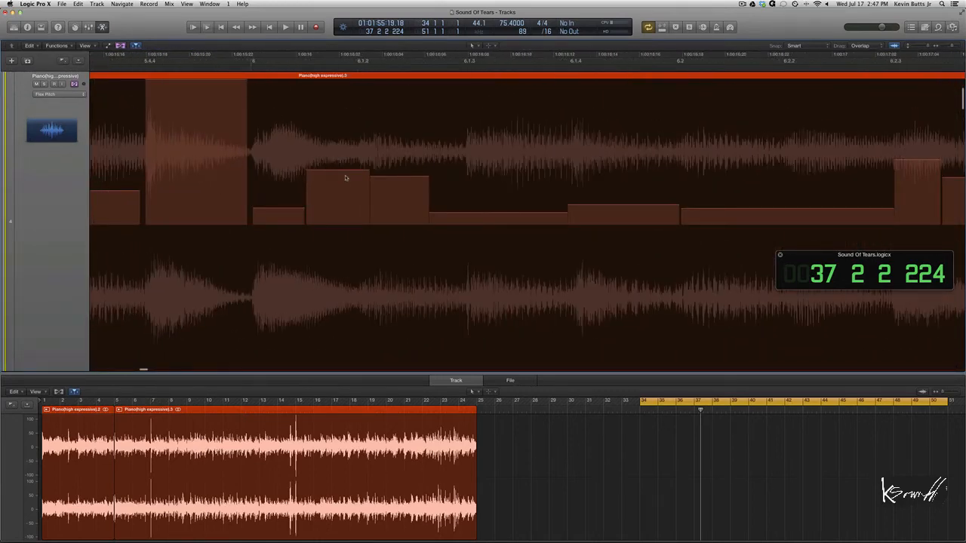
mouse_move(344, 173)
left_mouse_down()
mouse_move(342, 187)
mouse_move(341, 166)
mouse_move(340, 198)
mouse_move(340, 180)
left_mouse_up()
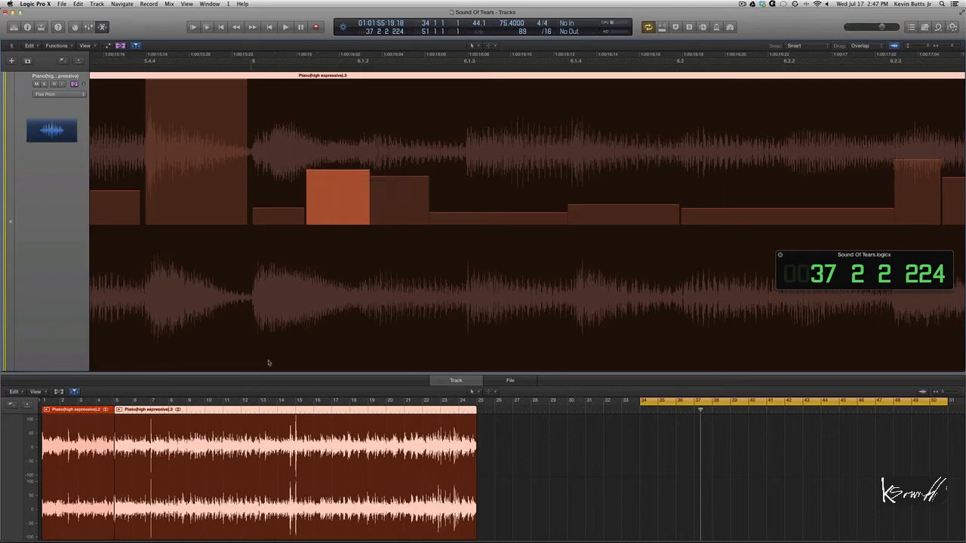
- Select the first Piano(high expressive) region instead of the second and display it from bar 1
key("z")
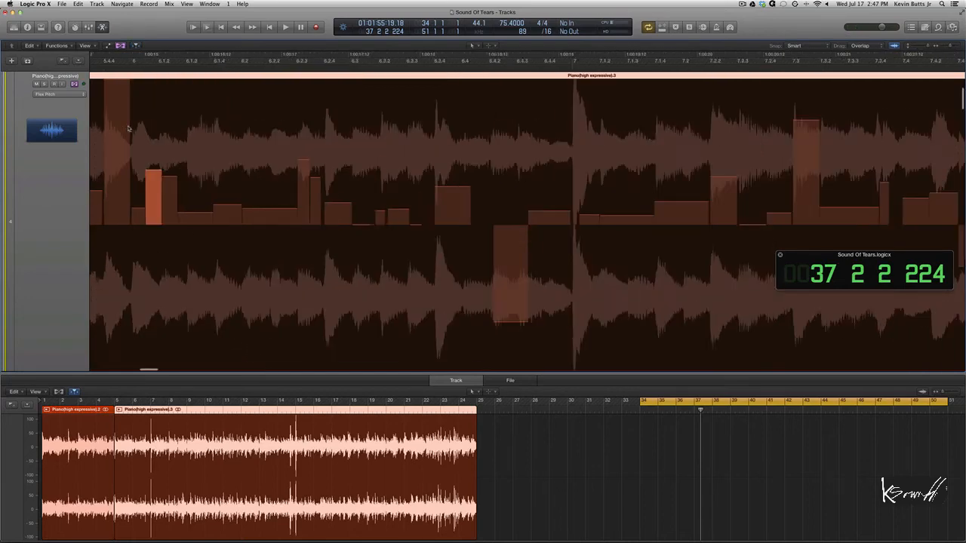
scroll(129, 128, "up", 3)
scroll(128, 128, "down", 8)
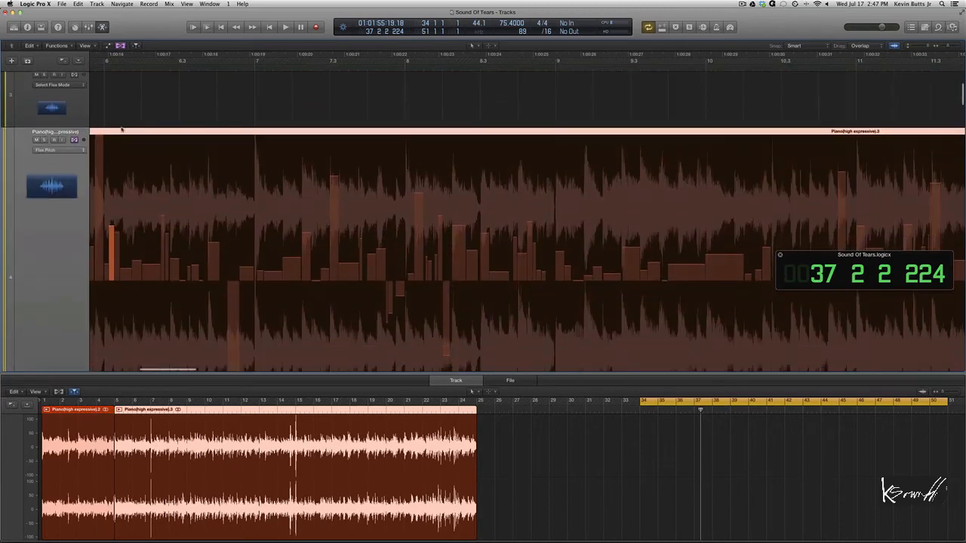
scroll(119, 151, "left", 15)
scroll(119, 151, "right", 10)
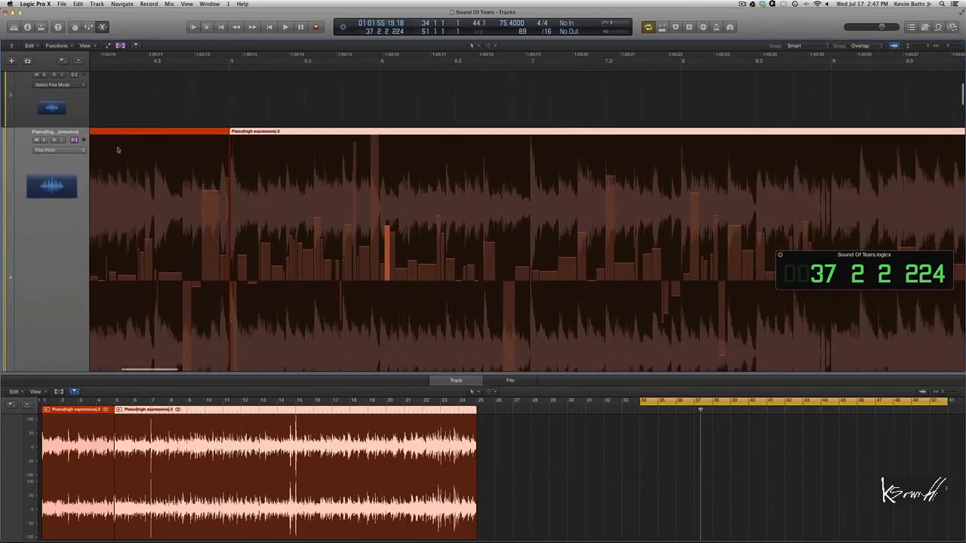
double_click(376, 132)
left_click(240, 134)
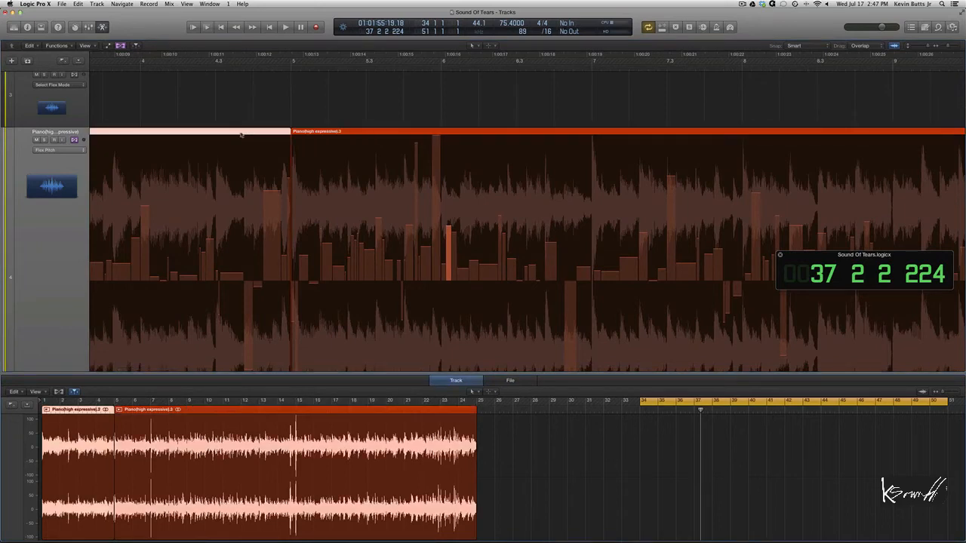
scroll(245, 136, "left", 10)
- Open the mixer, replace it with the audio track editor, and enlarge the Flex Pitch notes around bars 6 to 13 there
key("x")
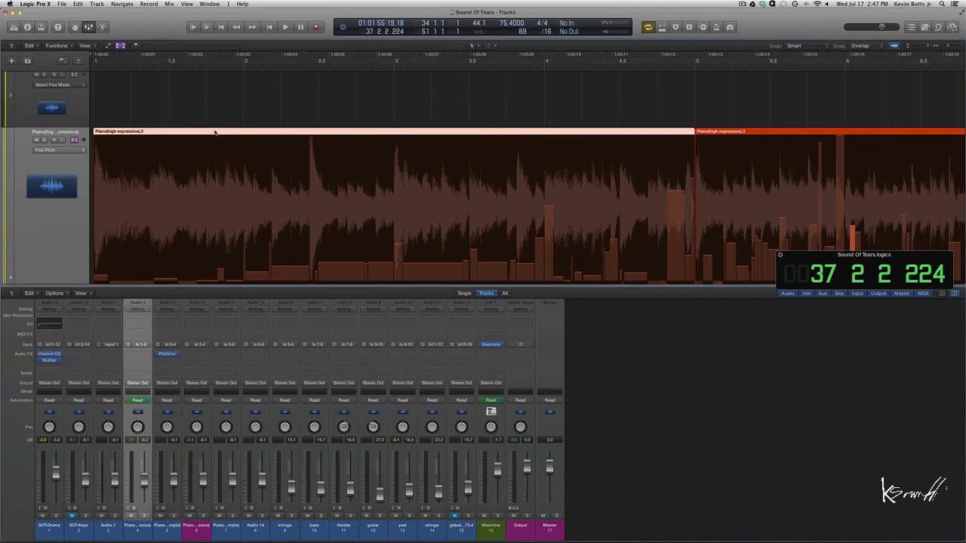
key("e")
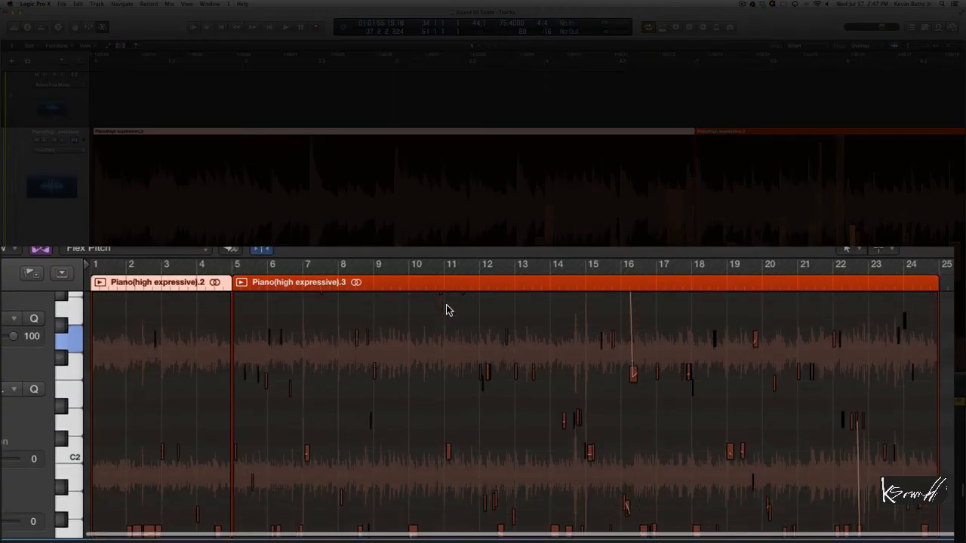
key("super+Down")
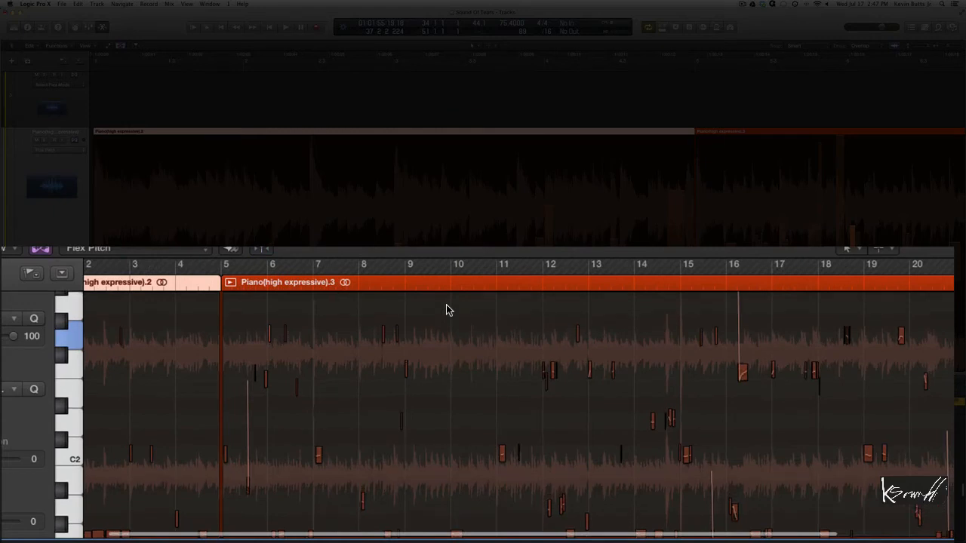
key("super+Right")
key("super+Right")
key("super+Down")
key("super+Down")
key("super+Down")
key("super+Right")
key("super+Right")
key("super+Right")
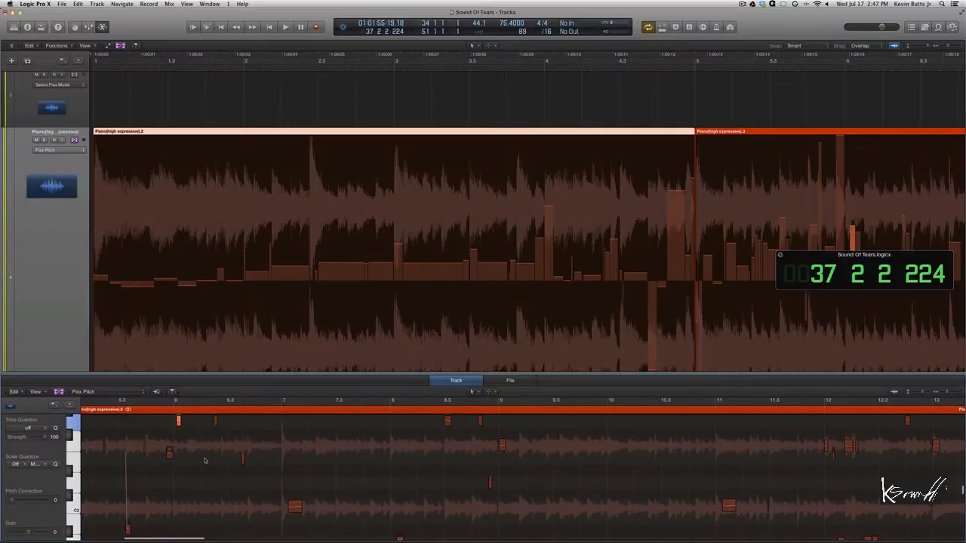
- Select the Flex Pitch note starting near 2.3, view it in the editor, and select the long note just after bar 3 instead
left_click(340, 270)
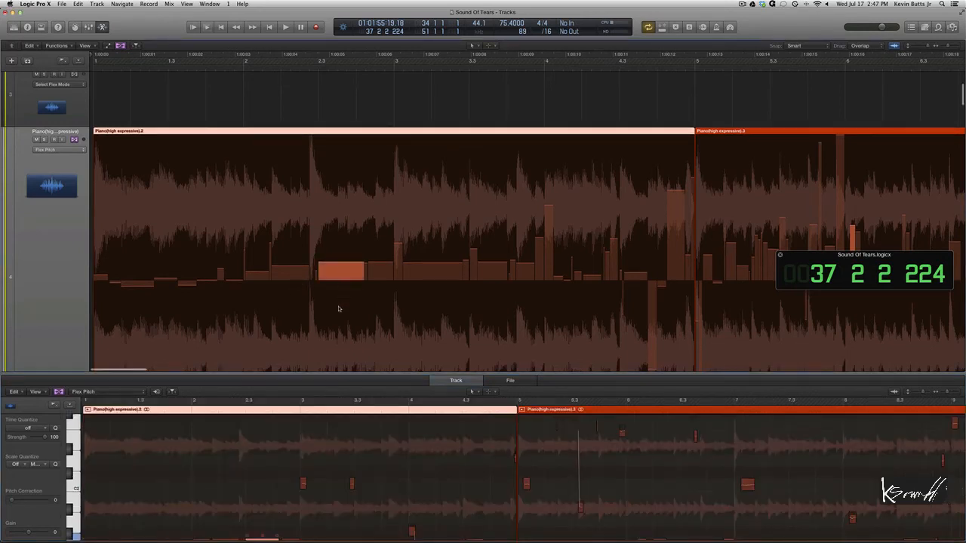
scroll(291, 466, "down", 3)
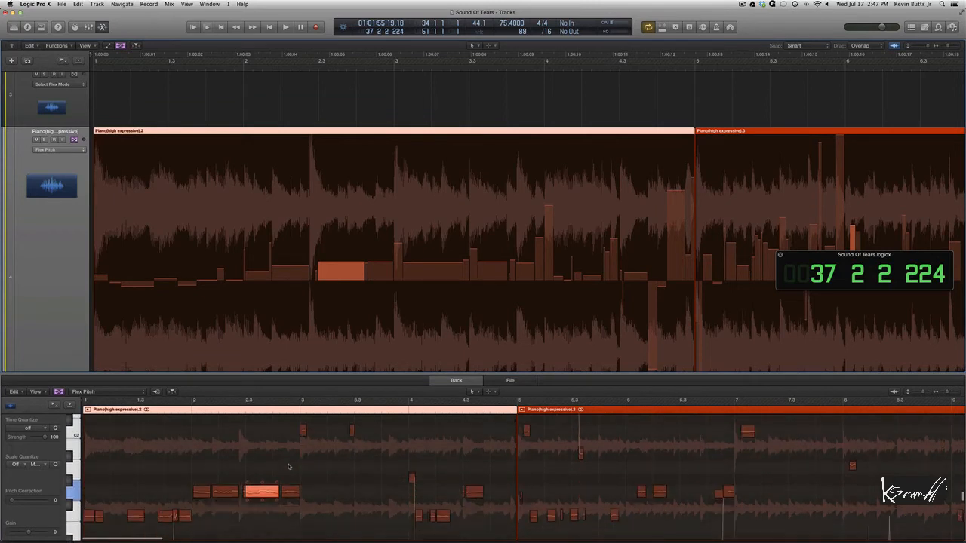
scroll(287, 467, "down", 2)
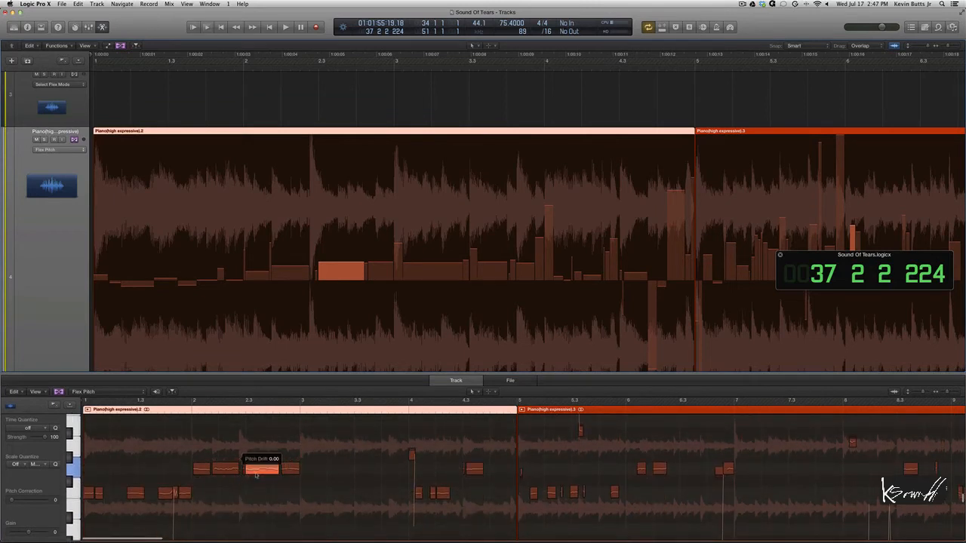
left_click(430, 271)
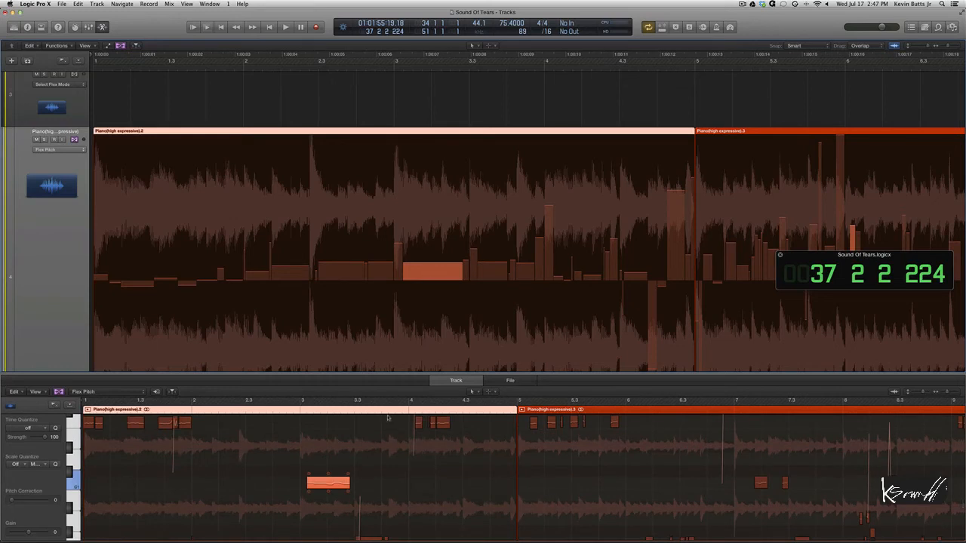
- Try the gain handle of the selected note after bar 3, and adjust its pitch drift and fine pitch in the editor
mouse_move(309, 493)
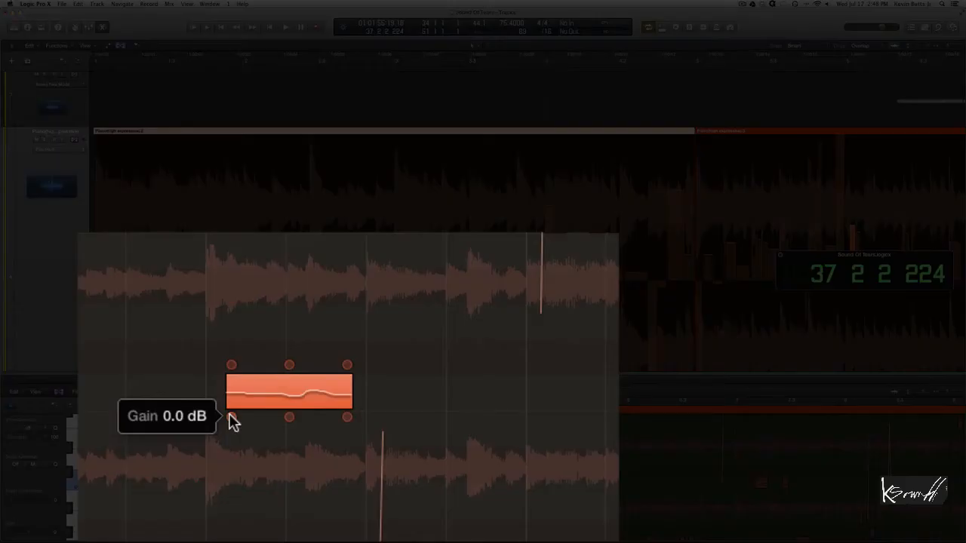
mouse_move(232, 420)
left_mouse_down()
mouse_move(237, 336)
mouse_move(237, 462)
mouse_move(244, 413)
left_mouse_up()
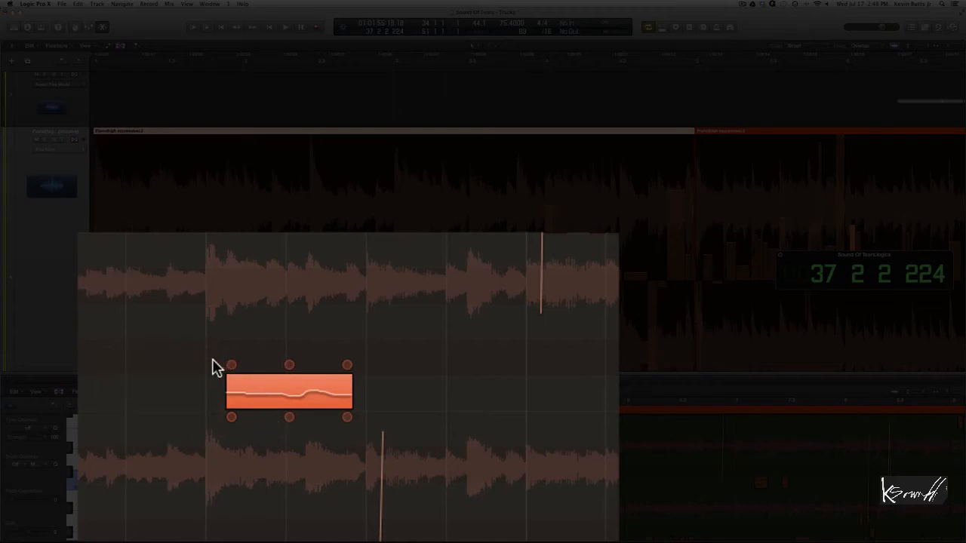
mouse_move(231, 364)
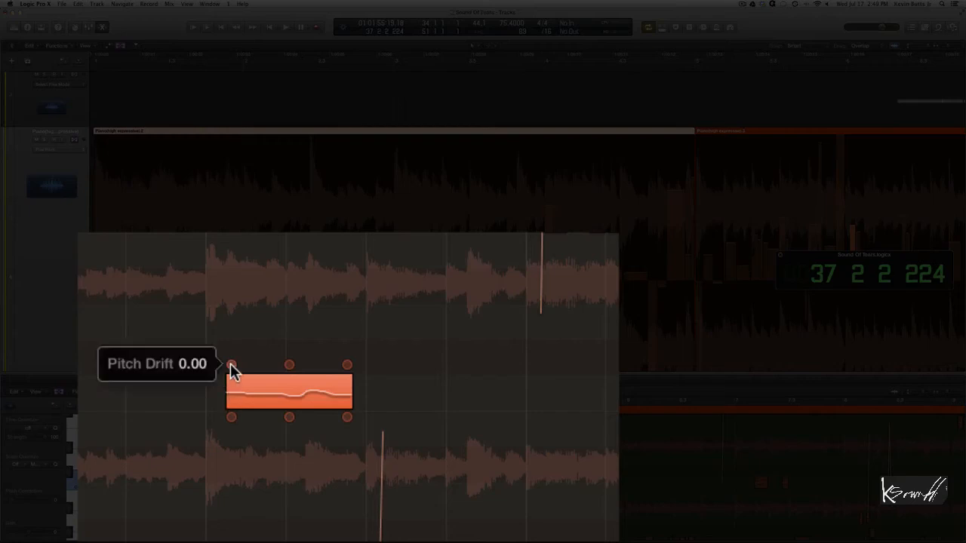
left_click_drag(231, 361, 347, 371)
mouse_move(291, 364)
mouse_move(347, 373)
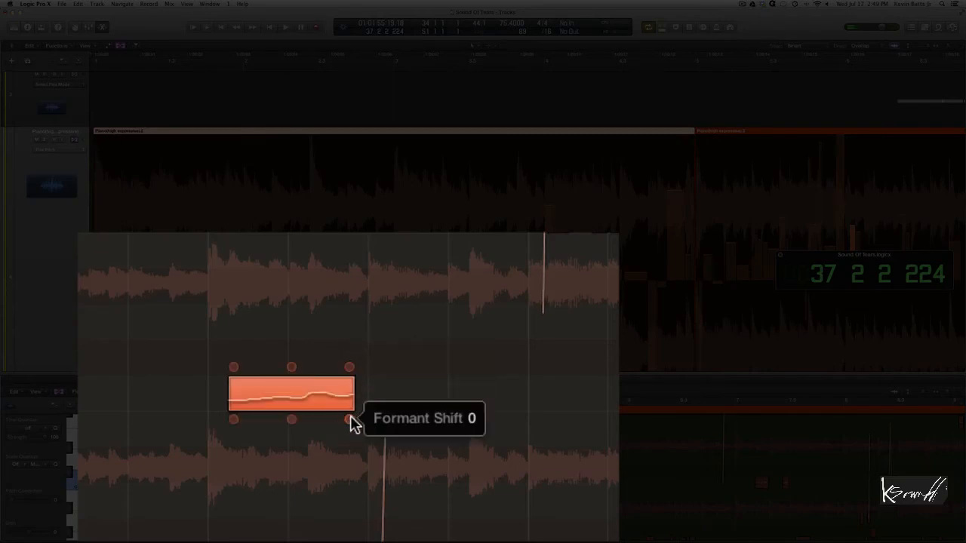
- Try the formant shift and vibrato handles of the selected note, and view the higher notes in the editor
mouse_move(351, 425)
left_mouse_down()
mouse_move(352, 448)
mouse_move(356, 401)
mouse_move(352, 420)
left_mouse_up()
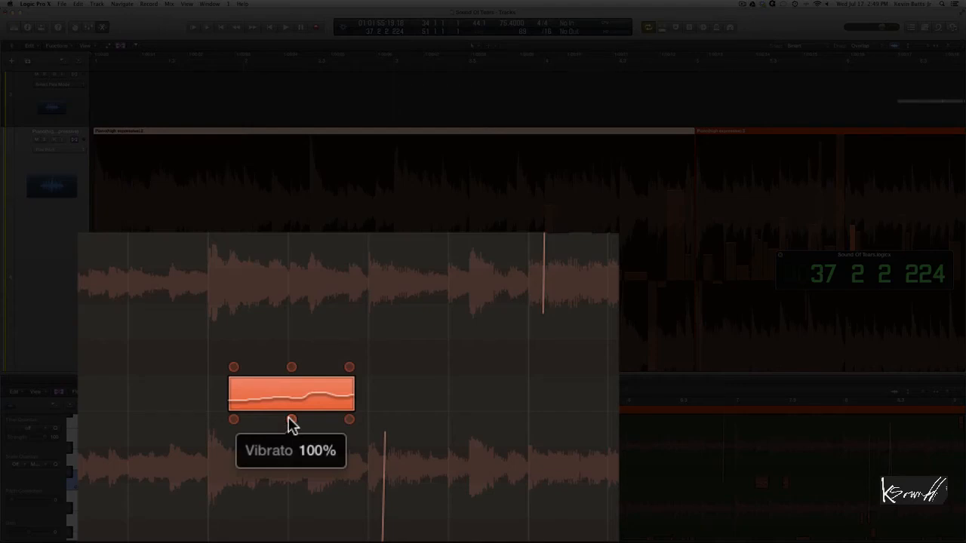
mouse_move(292, 424)
left_mouse_down()
mouse_move(295, 531)
mouse_move(309, 364)
mouse_move(300, 316)
mouse_move(288, 434)
left_mouse_up()
scroll(393, 398, "up", 10)
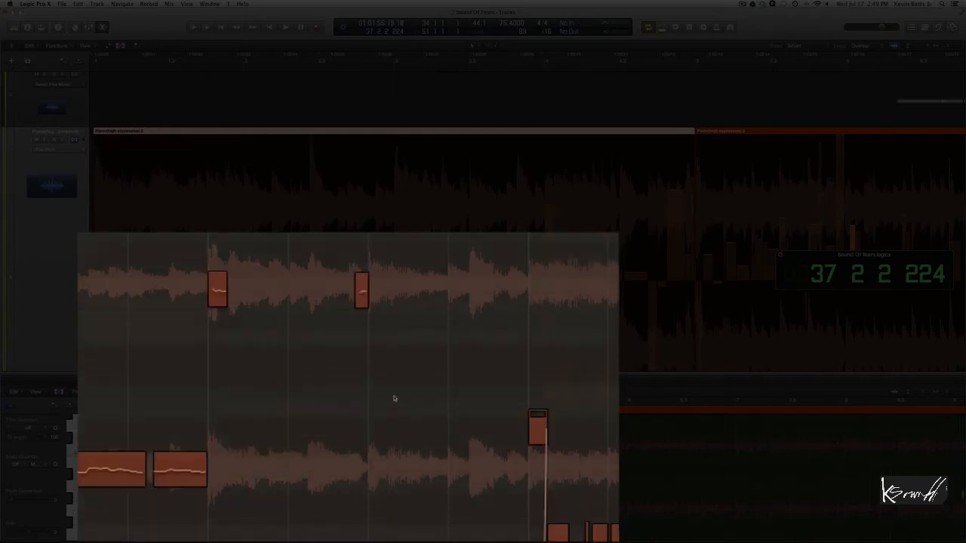
scroll(513, 292, "up", 2)
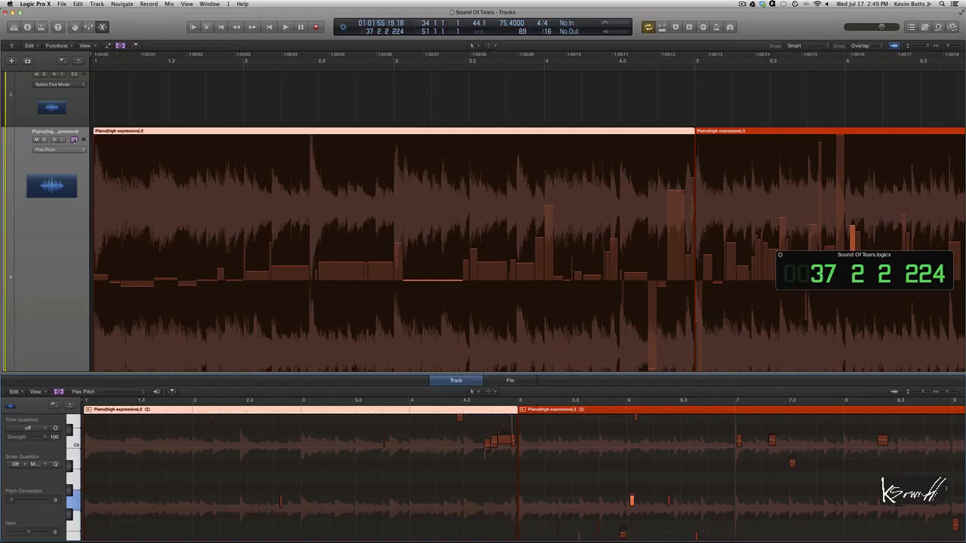
- Turn off flex for the Piano(high expressive) track and zoom the arrangement out horizontally to show about bars 1 to 77
left_click(75, 140)
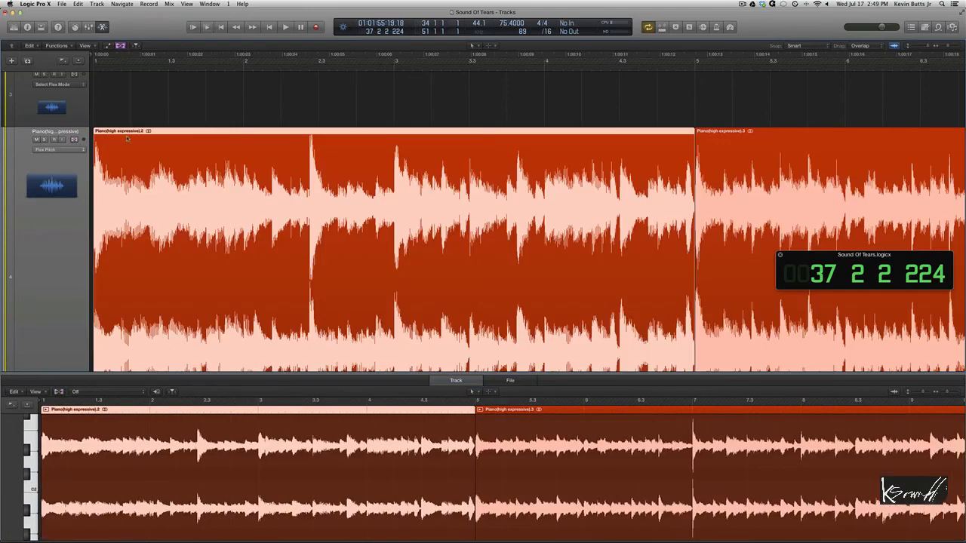
key("super+Left")
key("super+Left")
key("super+Left")
key("super+Left")
key("super+Left")
key("super+Left")
key("super+Left")
key("super+Left")
key("super+Left")
key("super+Left")
key("super+Left")
key("super+Left")
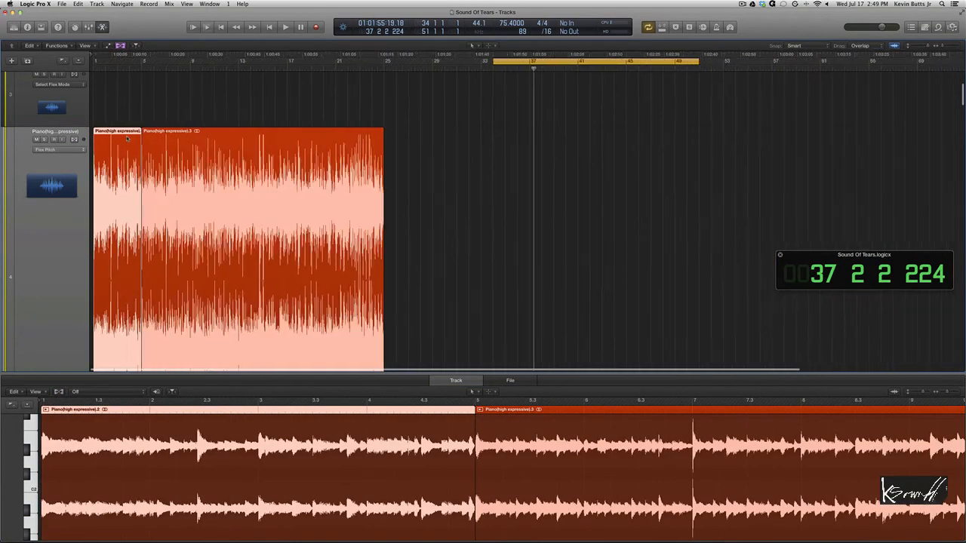
key("super+Left")
- Reduce the track height until the tracks from Piano(high expressive) down to pad fit in the tracks area
key("super+Up")
key("super+Up")
key("super+Up")
key("super+Up")
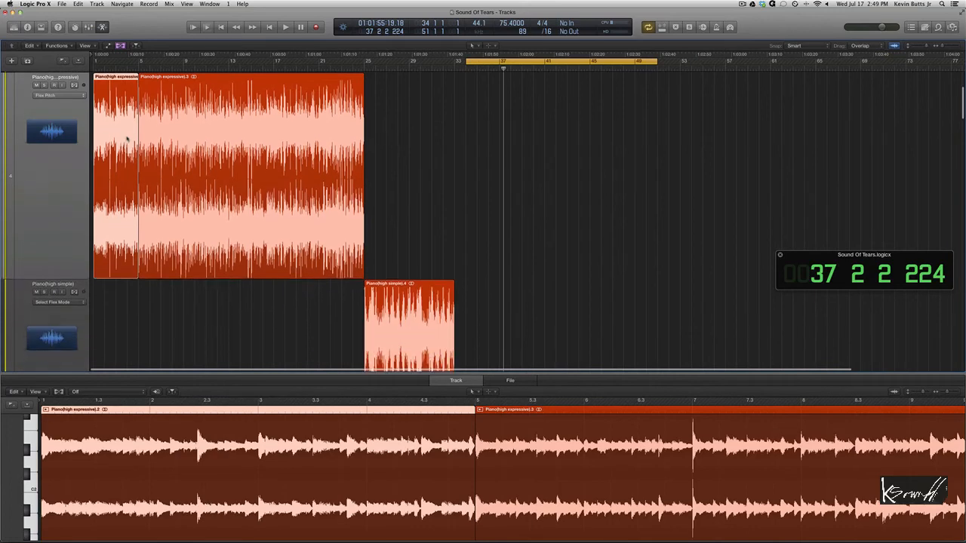
key("super+Up")
key("super+Up")
key("super+Up")
key("super+Up")
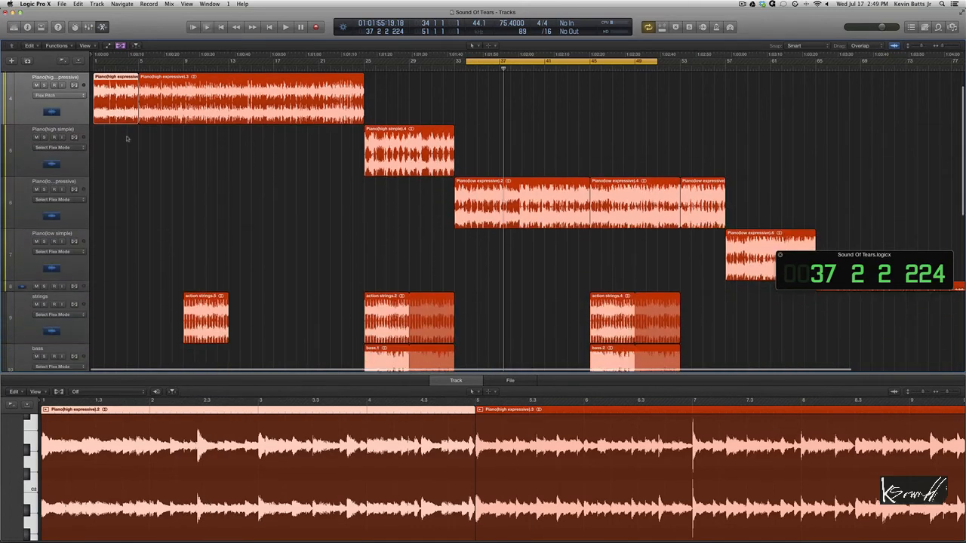
key("super+Up")
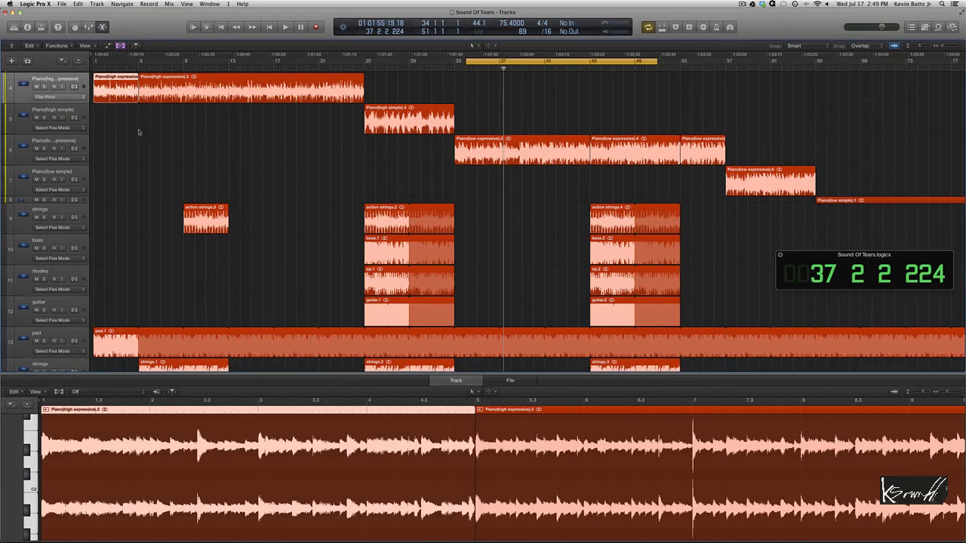
- Reduce the track height and zoom the arrangement out until the whole song down to the Maschine track fits
key("super+Up")
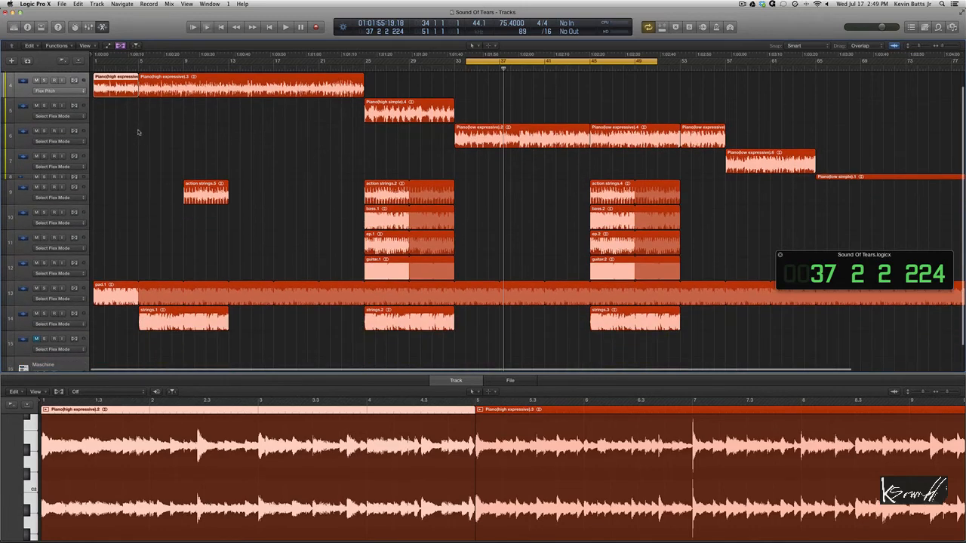
key("super+Up")
key("super+Left")
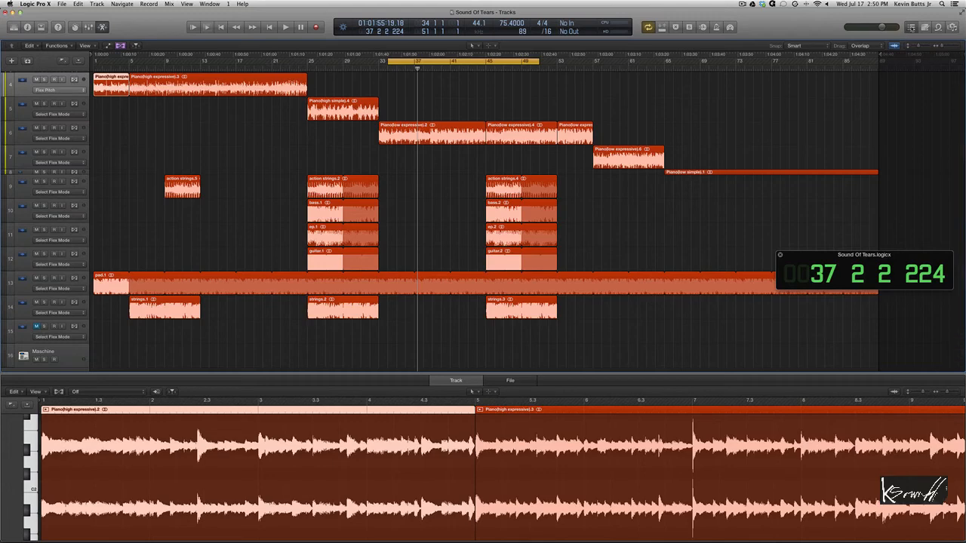
- View the note pad, Loop Browser, all files and media library one after another, and show the project's audio files
left_click(911, 27)
left_click(924, 27)
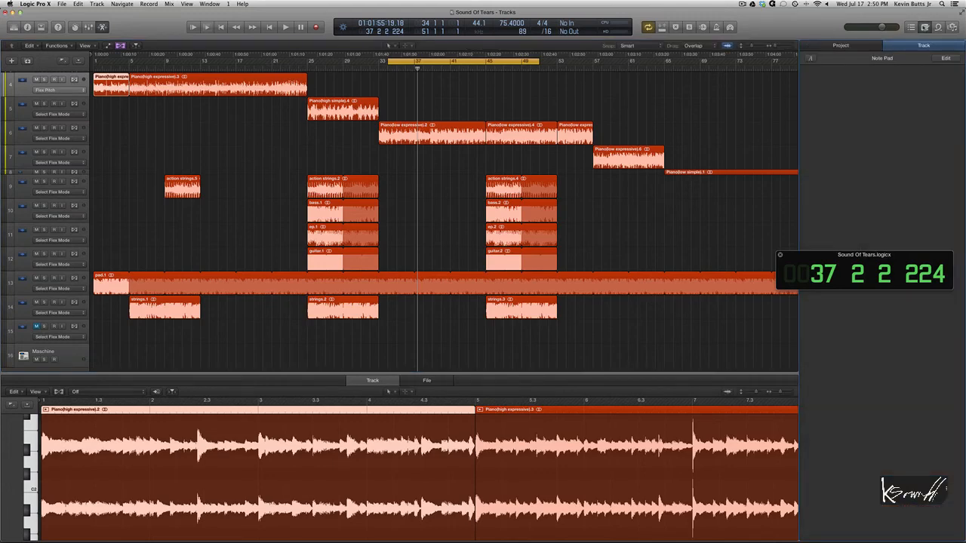
left_click(939, 27)
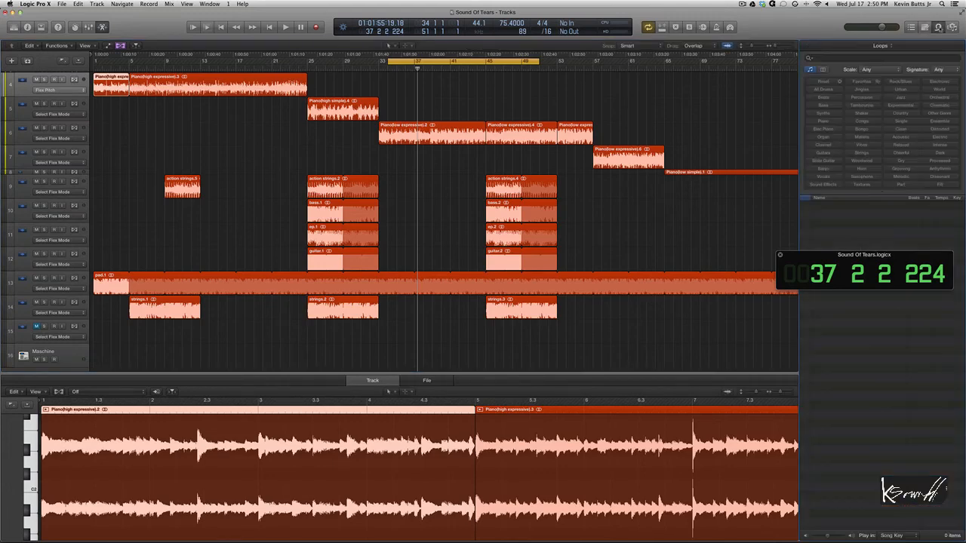
left_click(953, 28)
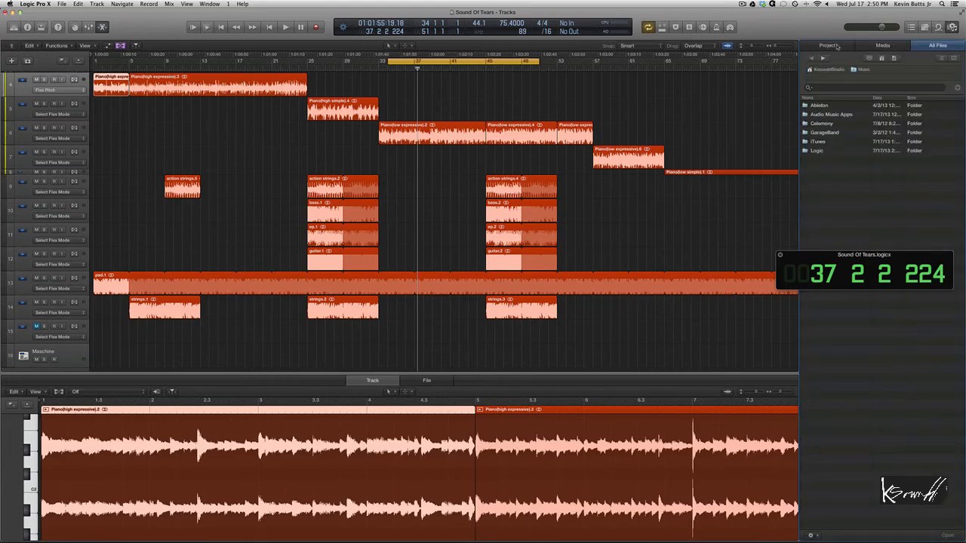
left_click(883, 47)
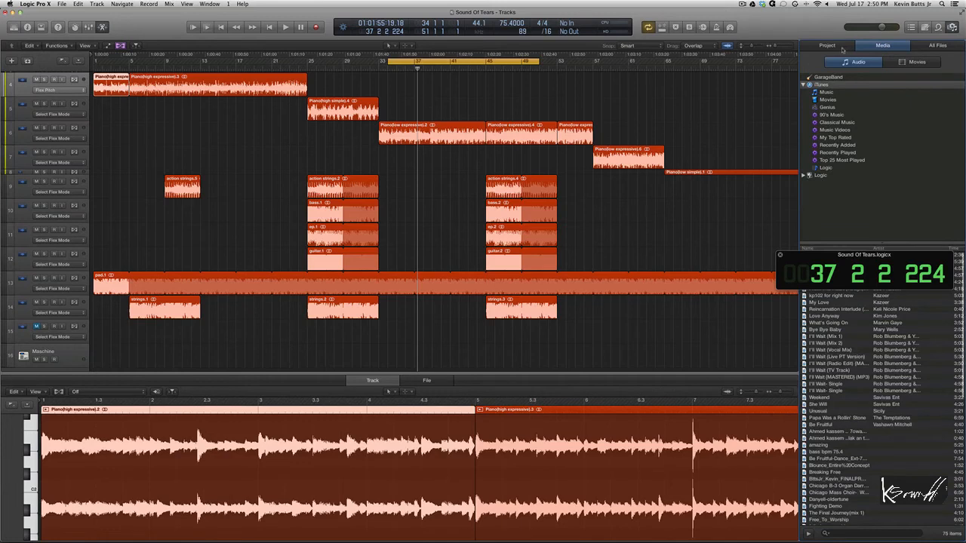
left_click(843, 47)
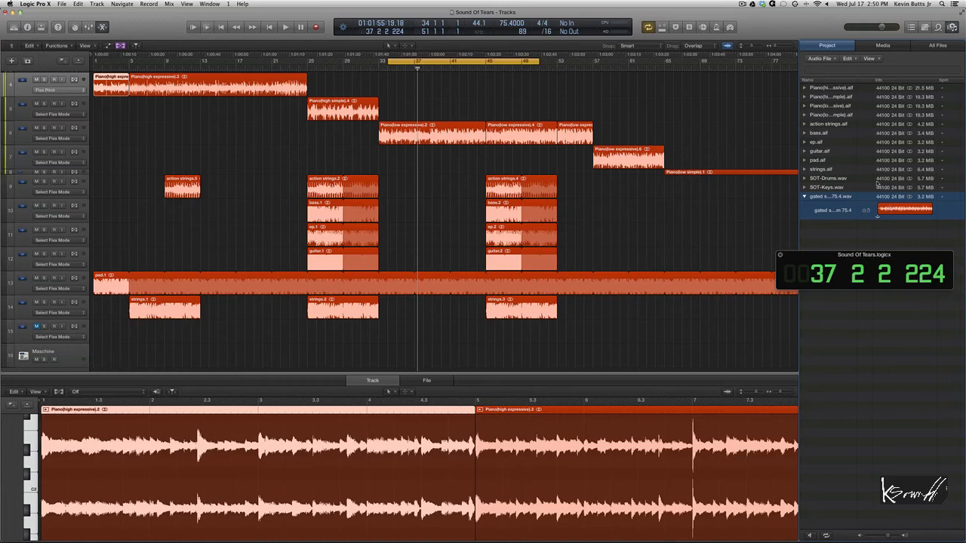
- Expand SOT-Drums.wav, strings.aif and guitar.aif to view their regions, and collapse all expanded audio files again
left_click(849, 181)
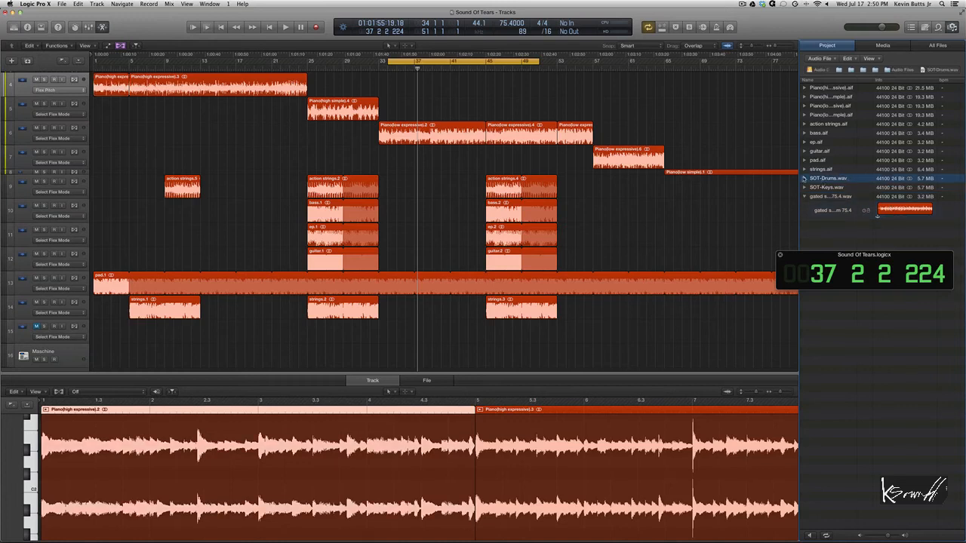
left_click(803, 178)
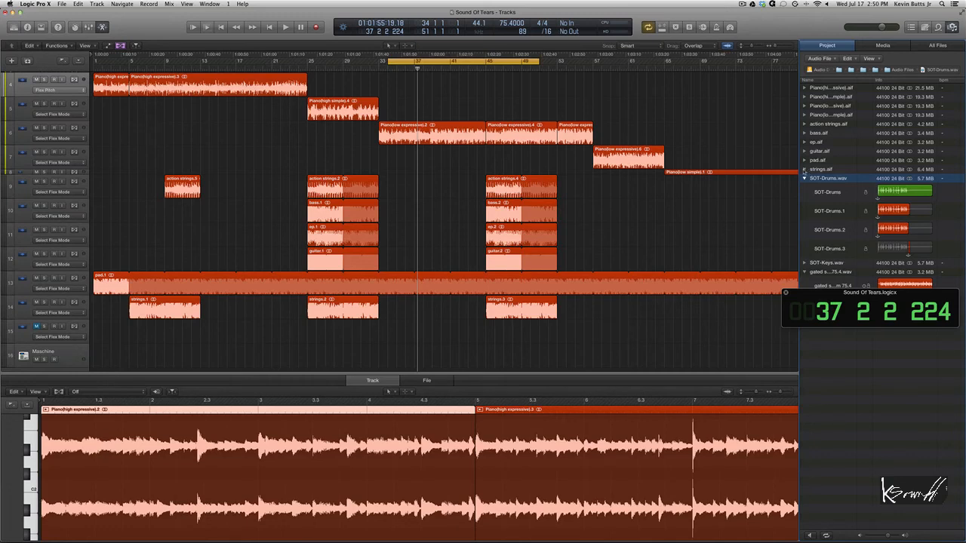
left_click(805, 169)
left_click(805, 151)
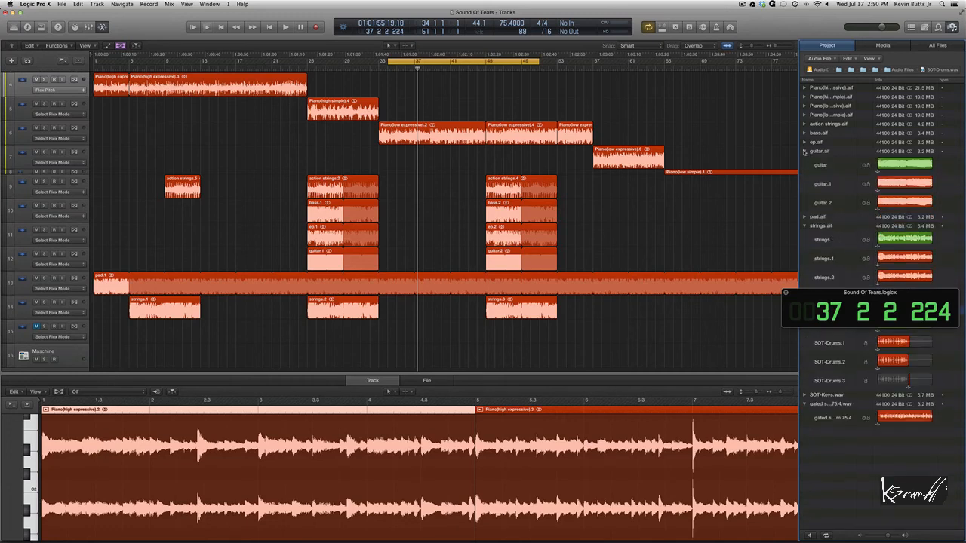
left_click(805, 152)
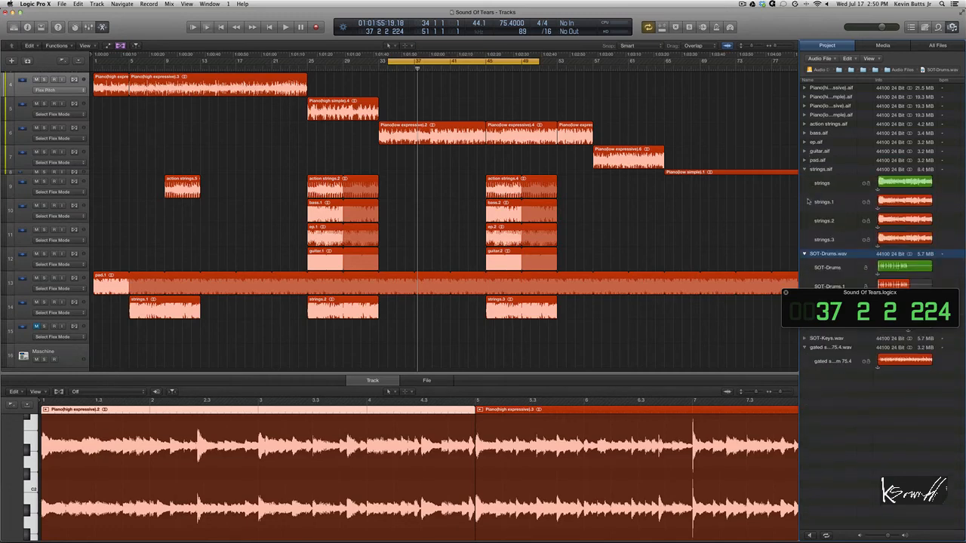
left_click(805, 169)
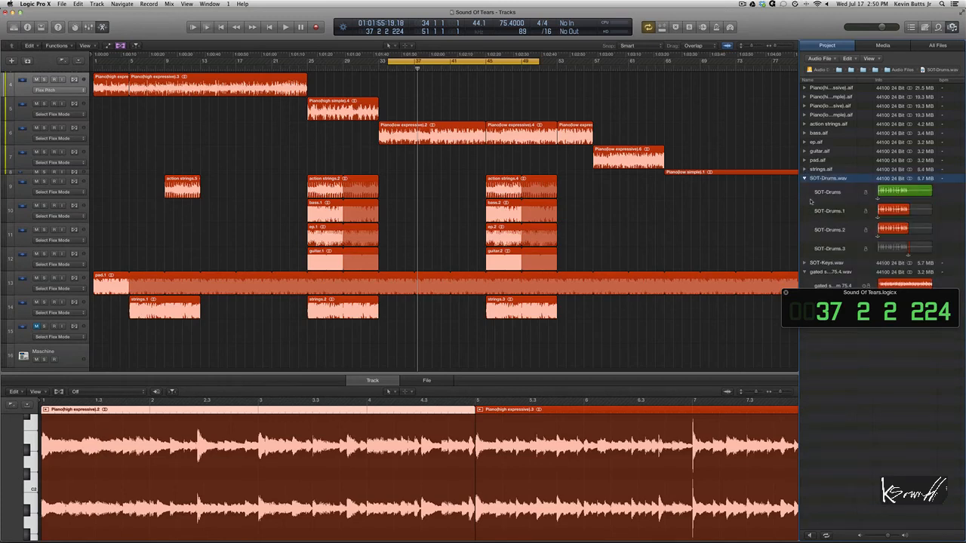
left_click(805, 179)
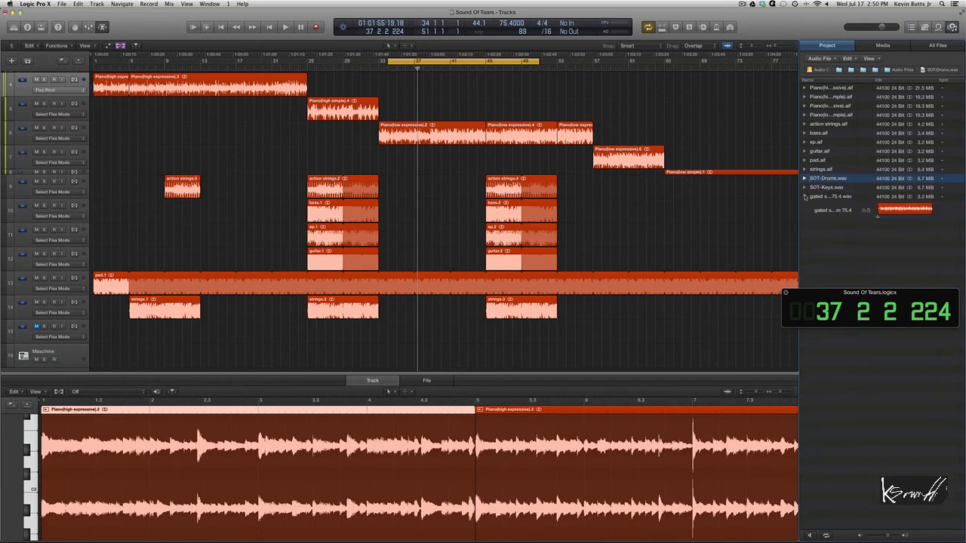
left_click(805, 197)
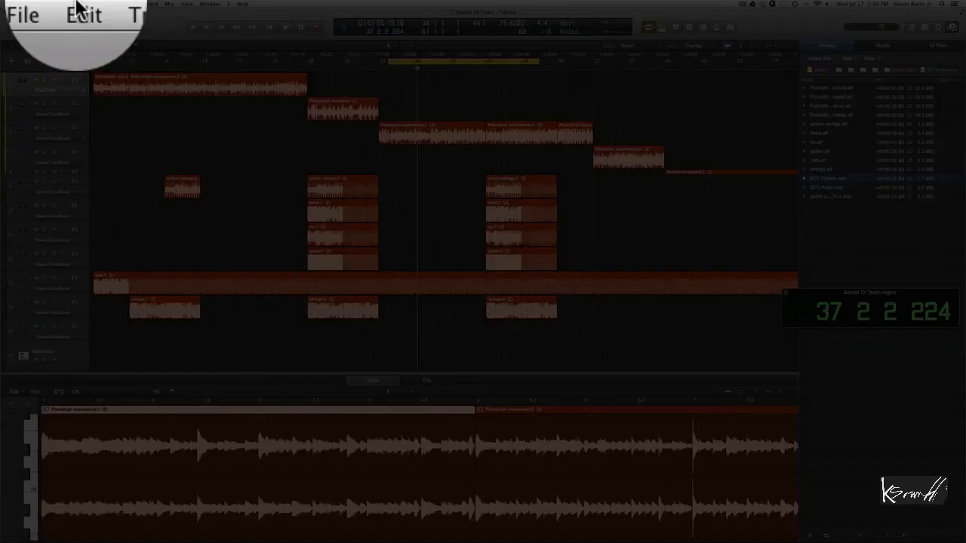
left_click(62, 5)
mouse_move(71, 179)
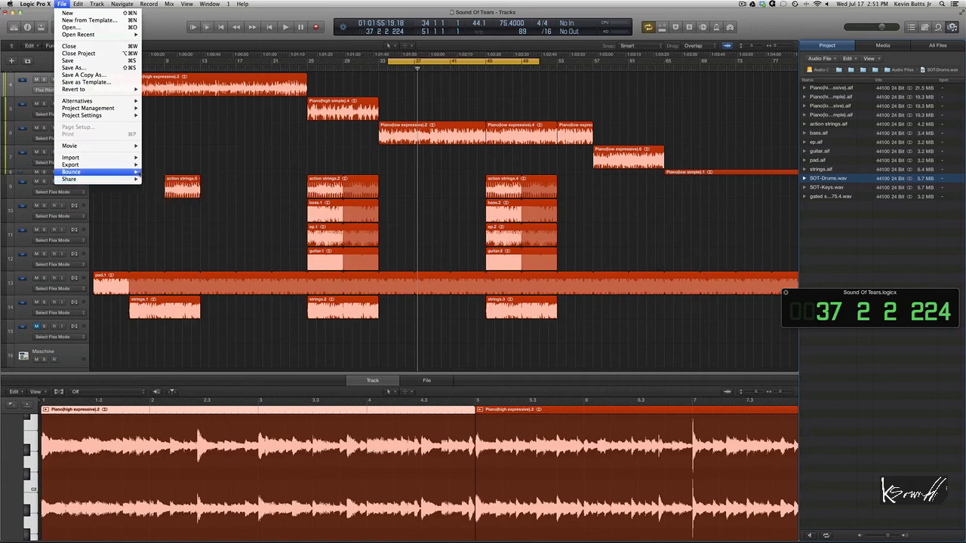
mouse_move(124, 164)
left_click(172, 145)
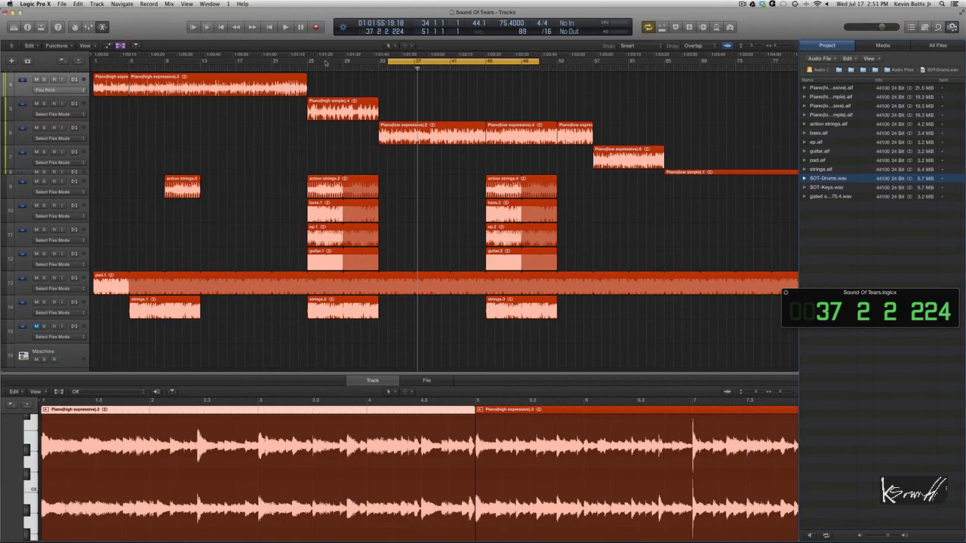
- Show the mixer, insert Amp Designer as an audio effect on the Piano(high expressive) channel, and close its plug-in window
key("x")
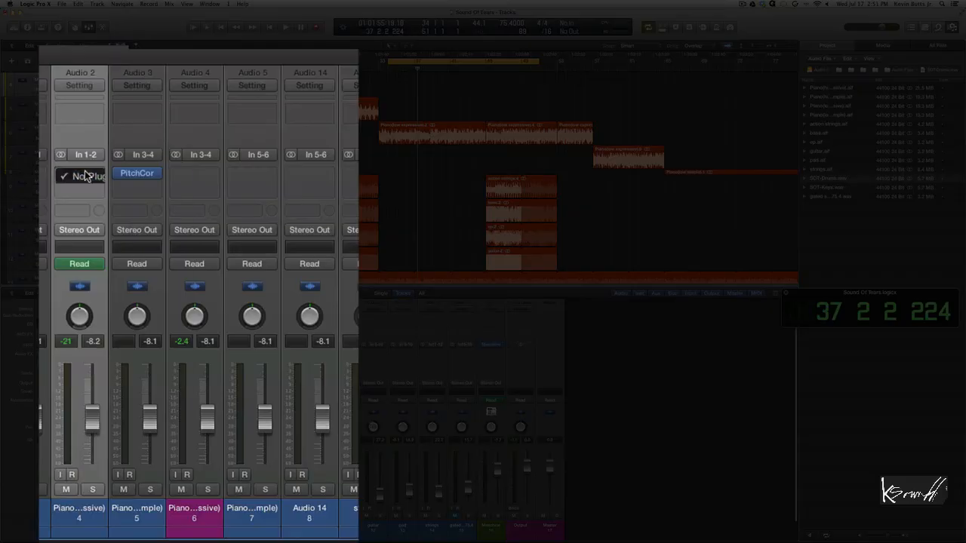
left_click(140, 353)
mouse_move(95, 198)
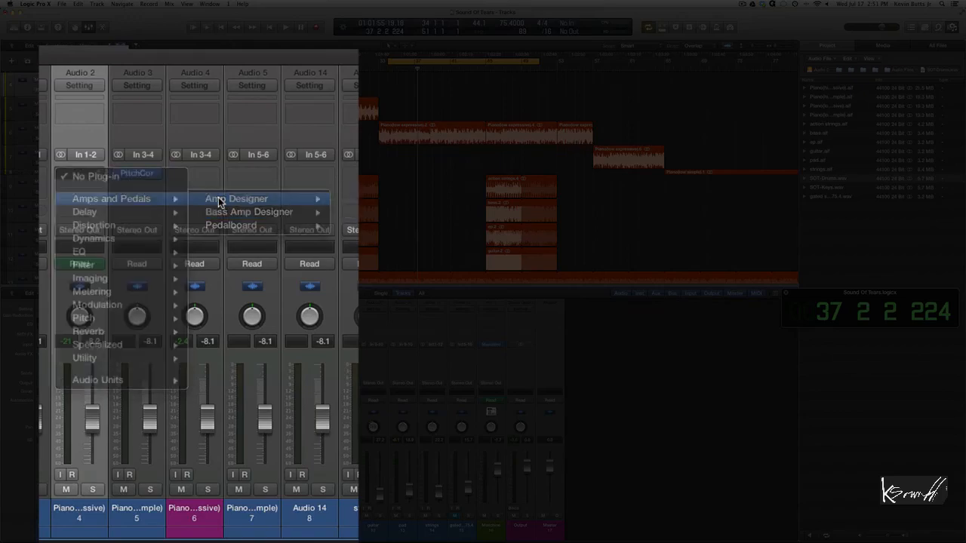
left_click(218, 198)
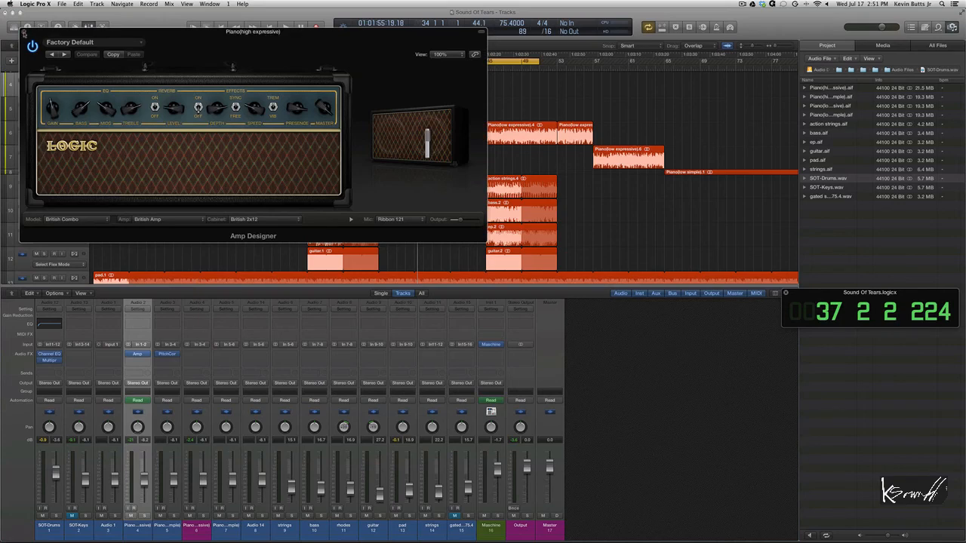
left_click(24, 31)
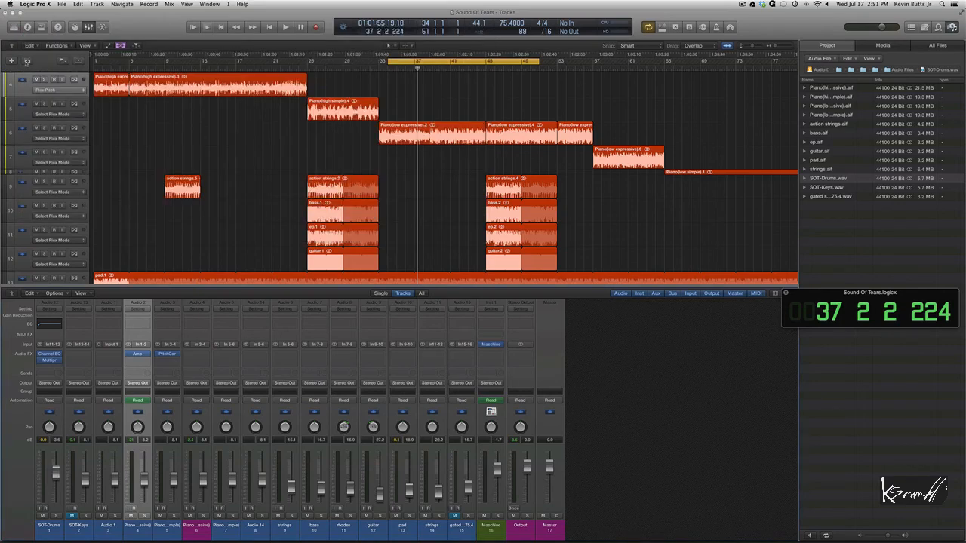
- Replace Amp Designer with the Adaptive Limiter on the Piano(high expressive) channel and close the plug-in window
left_click(137, 354)
left_click(147, 354)
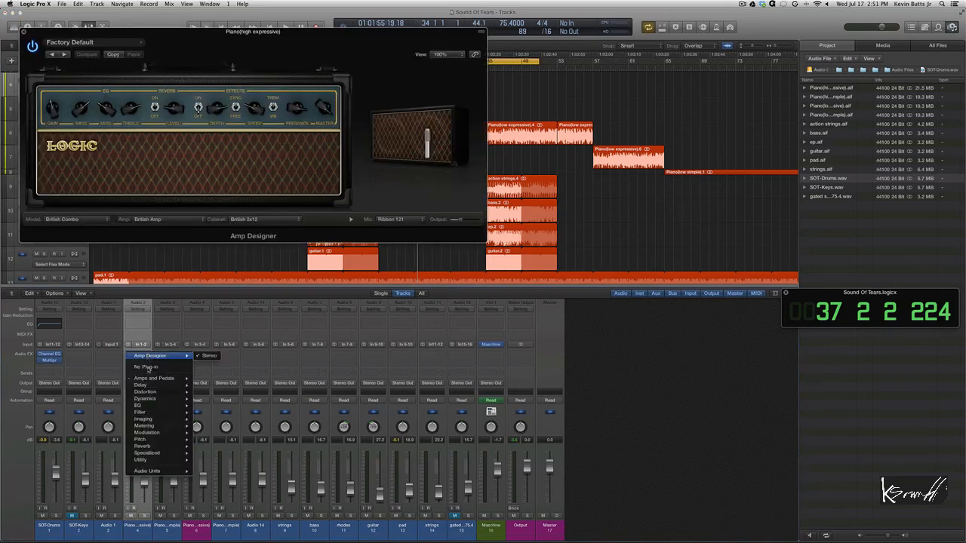
mouse_move(147, 392)
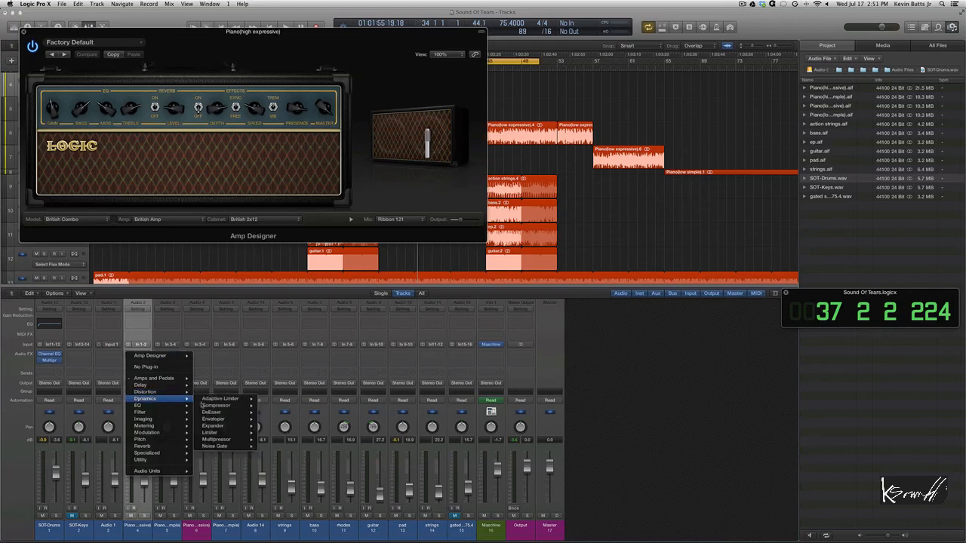
left_click(215, 398)
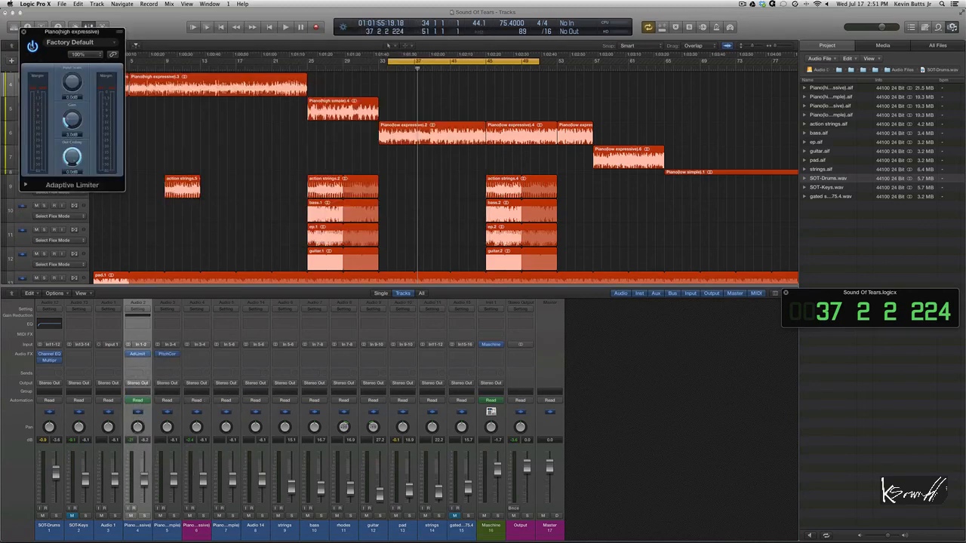
left_click(32, 46)
left_click(24, 32)
- Bypass and re-enable the Adaptive Limiter on its channel strip, and view the replacement plug-in choices without changing it
mouse_move(132, 357)
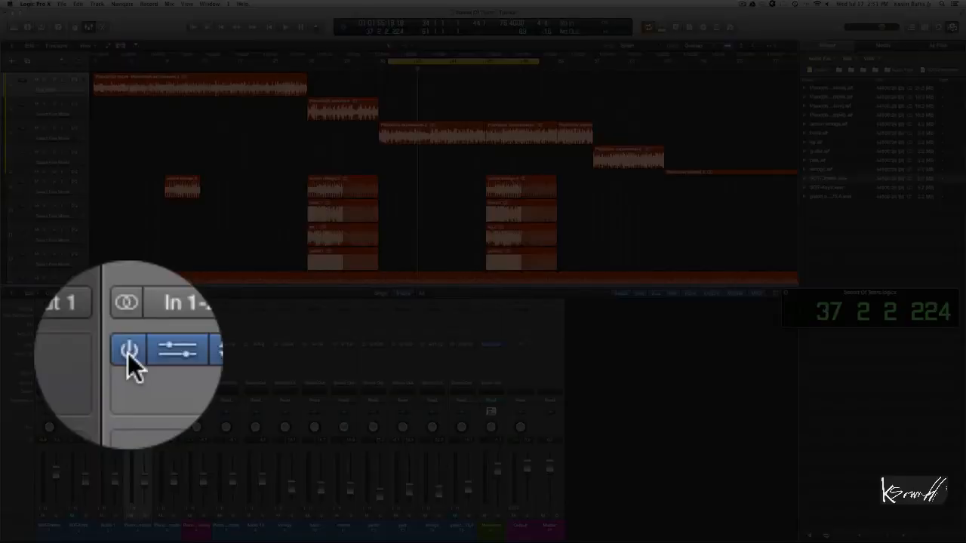
left_click(127, 352)
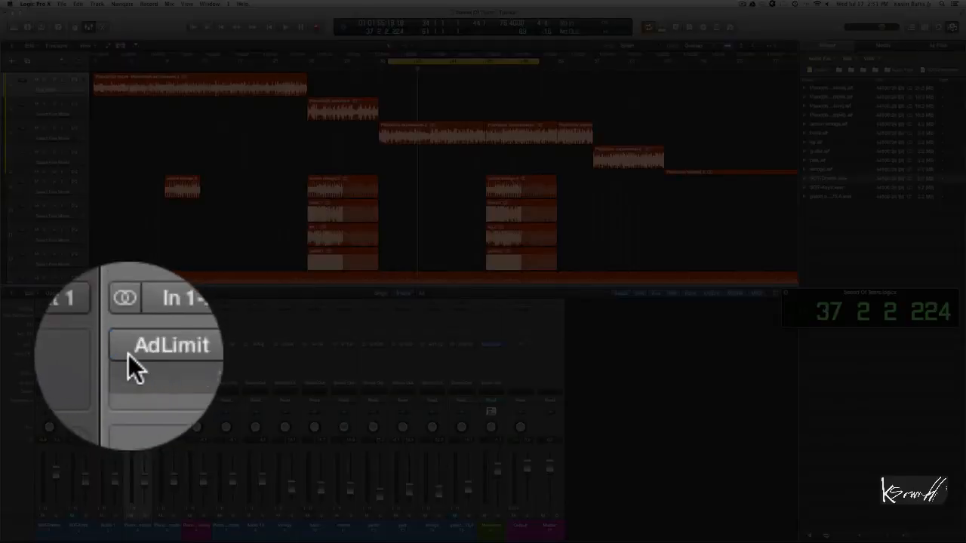
left_click(126, 352)
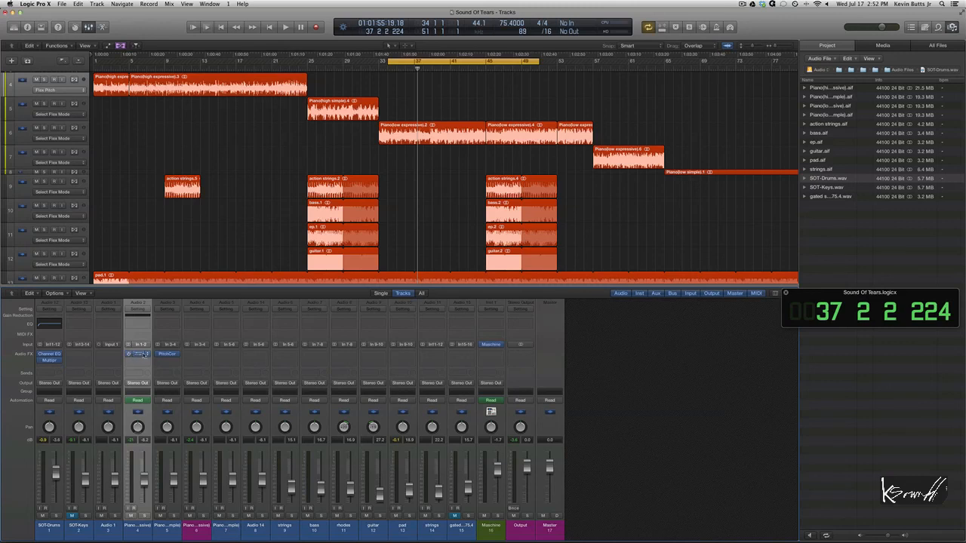
left_click(144, 354)
left_click(144, 355)
left_click(145, 354)
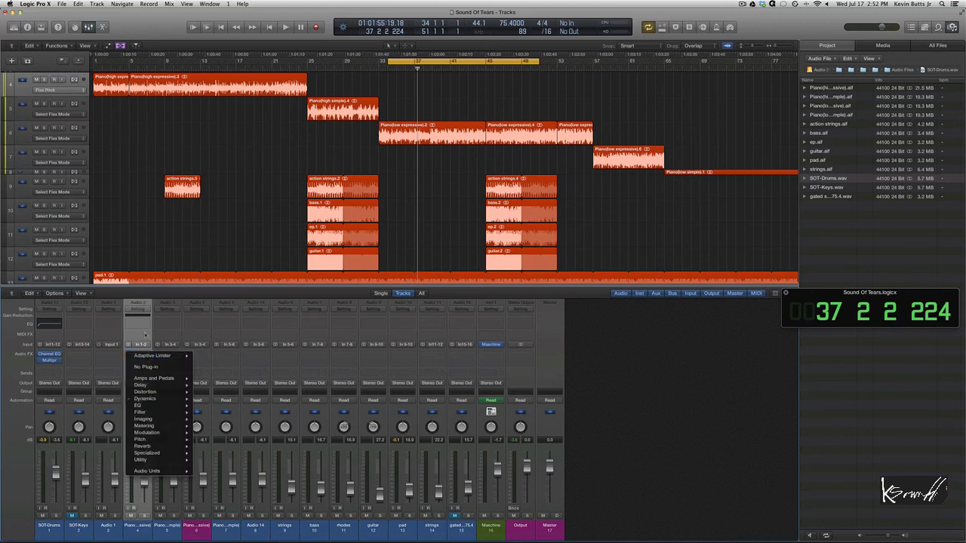
left_click(145, 334)
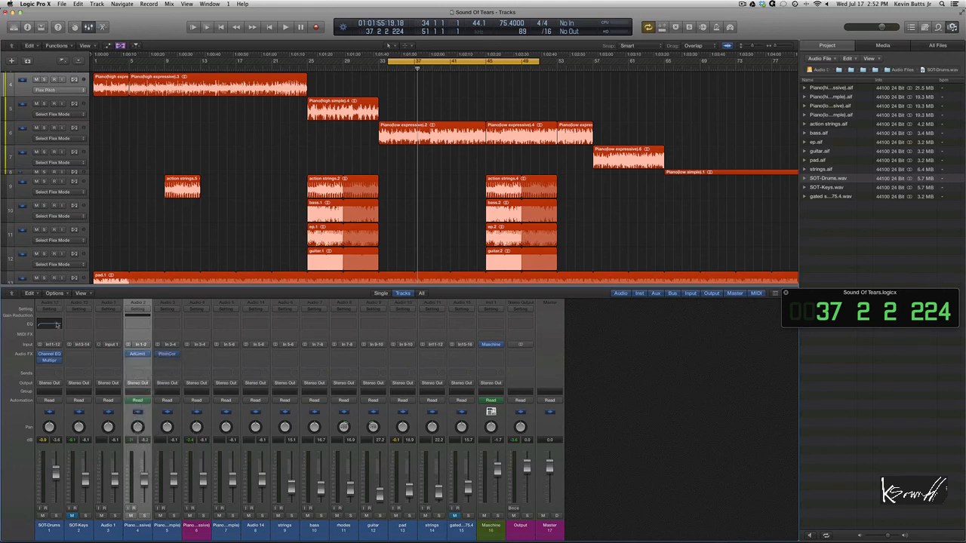
- View the Channel EQ of the SOT-Drums channel, close its window, and hide the mixer
left_click(51, 325)
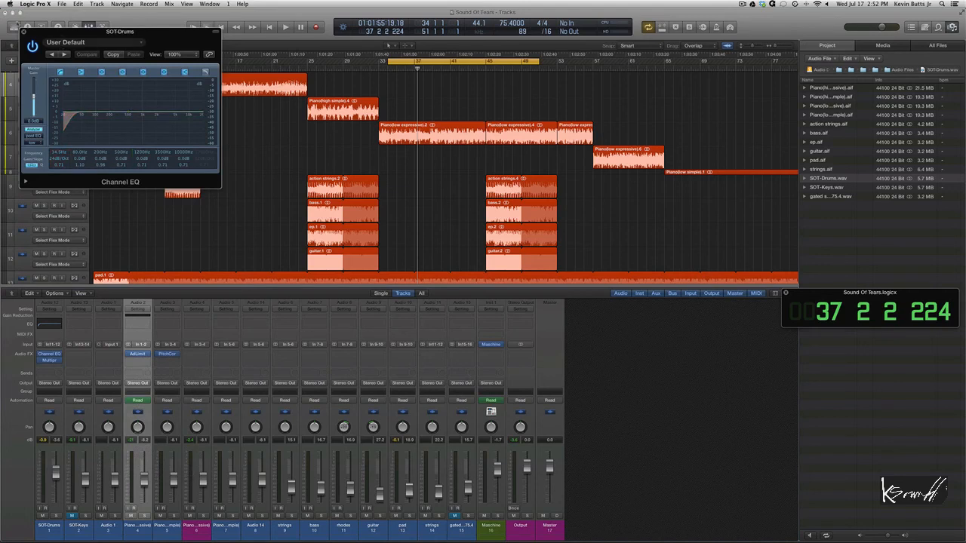
left_click(23, 32)
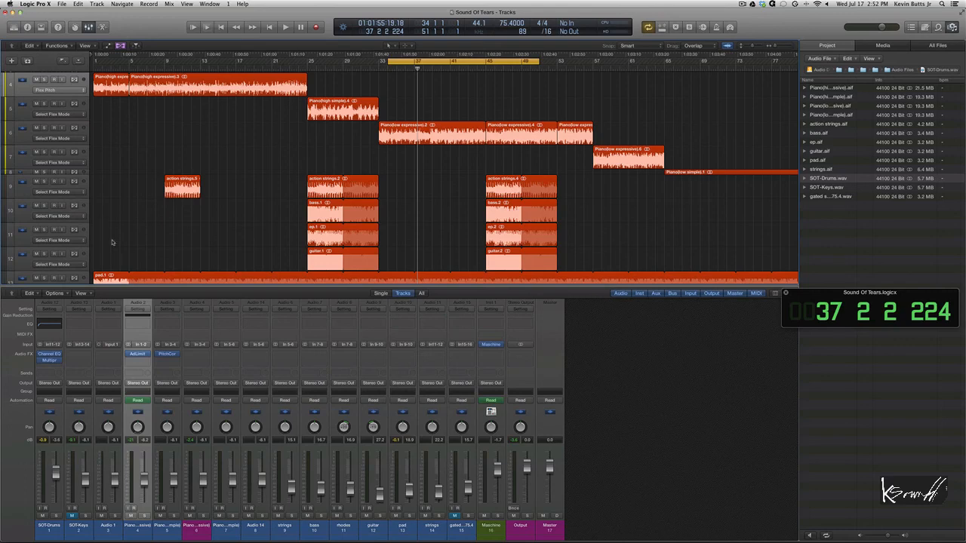
key("x")
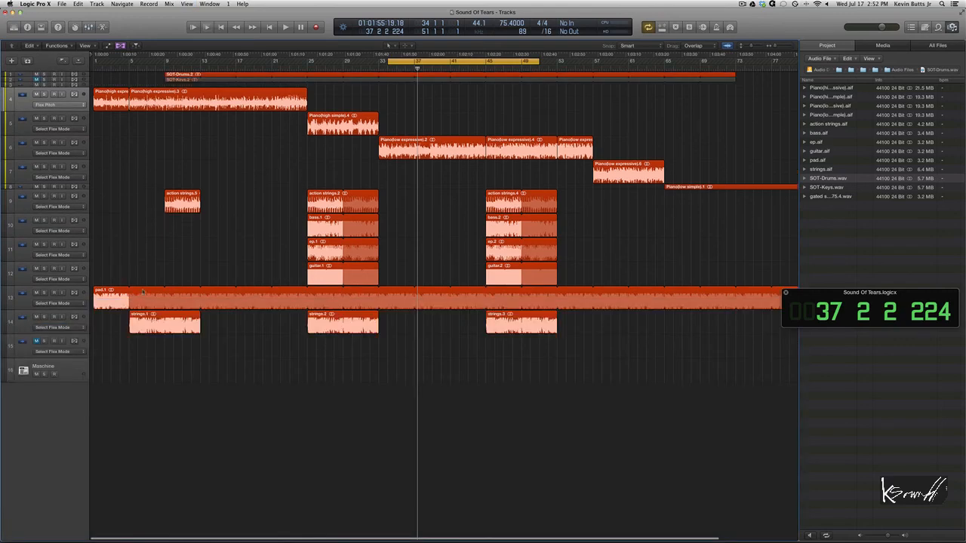
- Turn off cycle mode, and try switching solo and the neighbouring control bar modes on and off
left_click(662, 28)
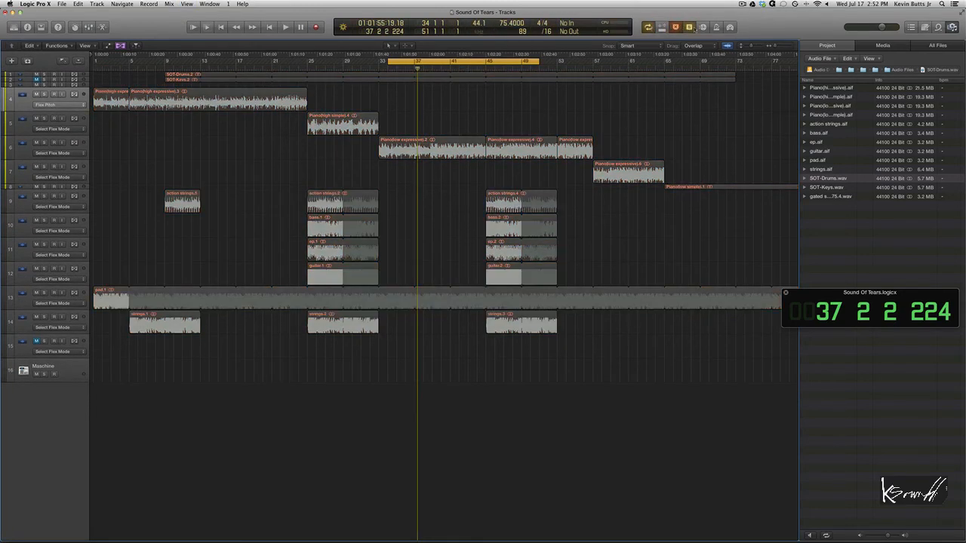
key("c")
left_click(689, 28)
left_click(676, 27)
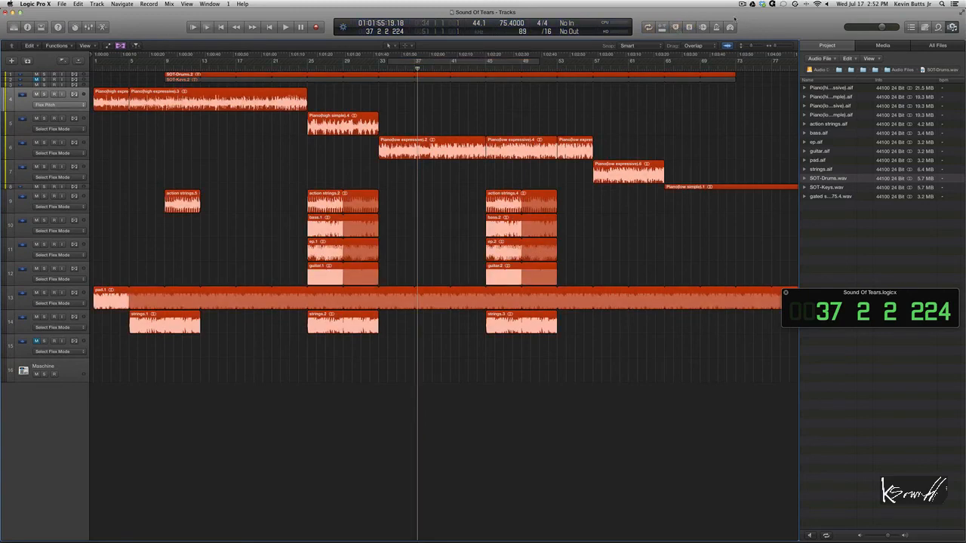
left_click(730, 28)
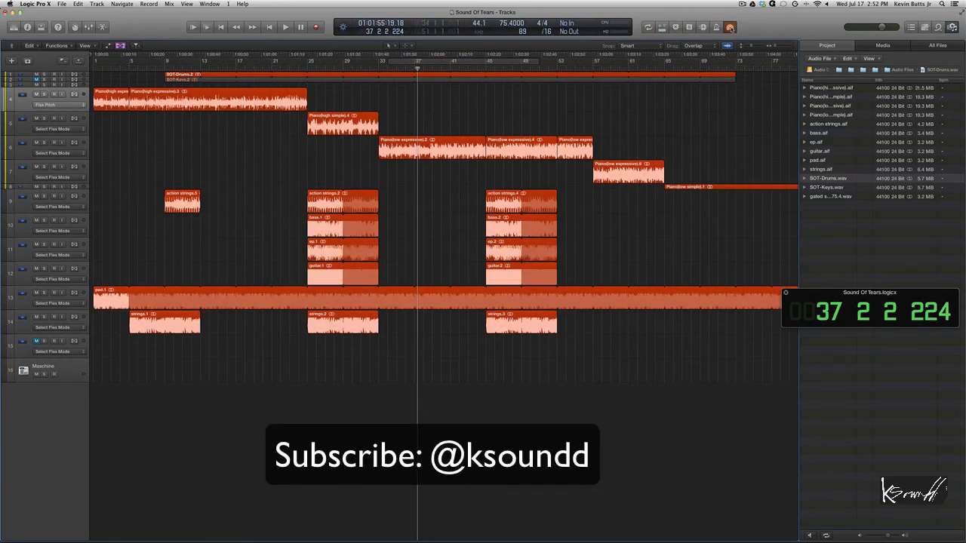
left_click(730, 28)
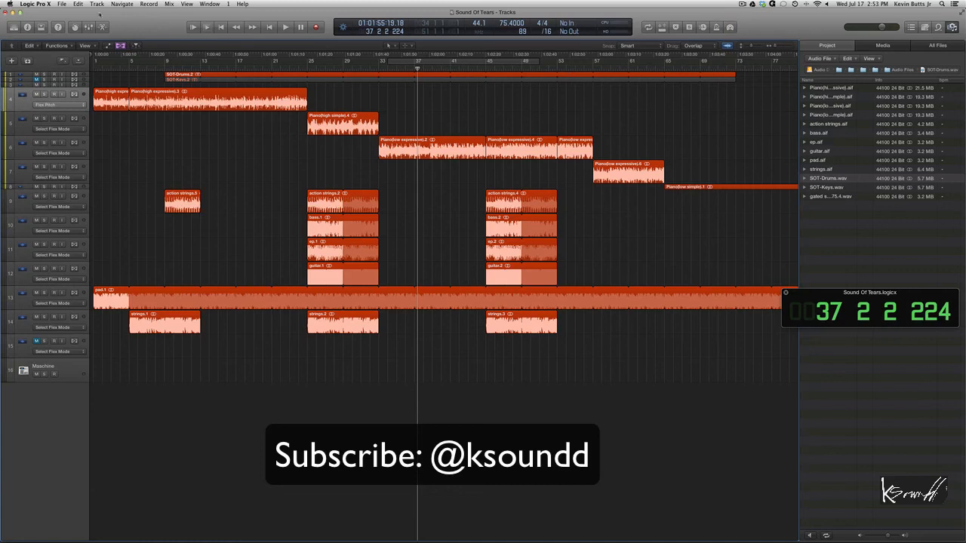